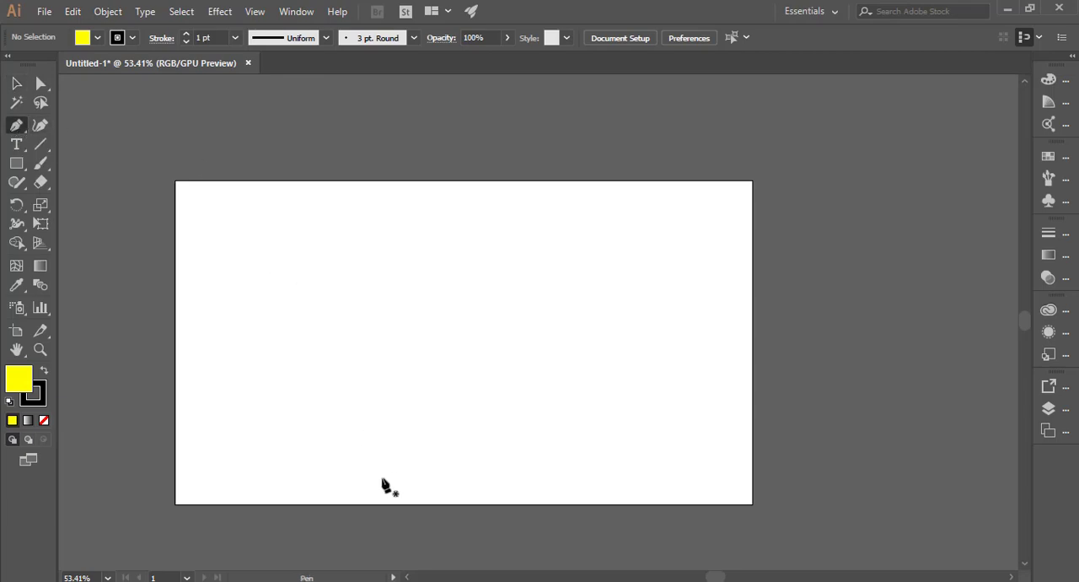
pyautogui.click(363, 343)
pyautogui.click(18, 166)
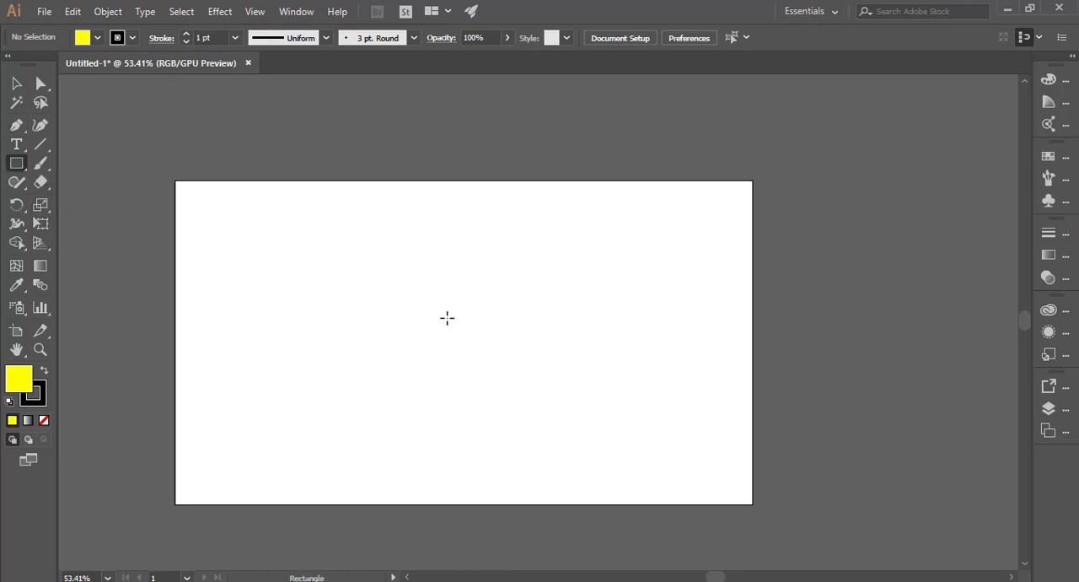
pyautogui.click(16, 125)
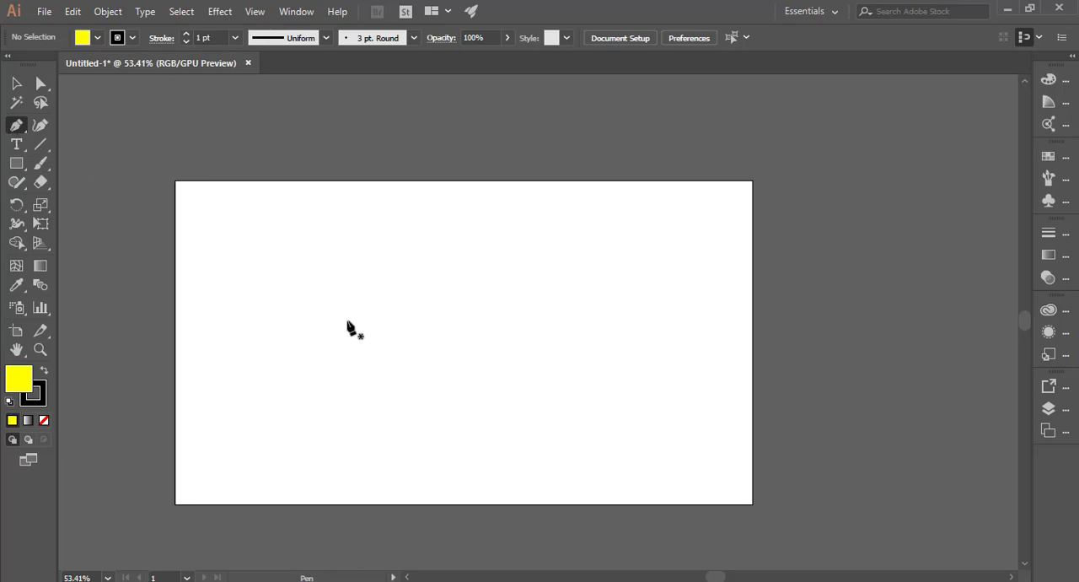
pyautogui.click(463, 341)
pyautogui.click(463, 276)
pyautogui.click(26, 132)
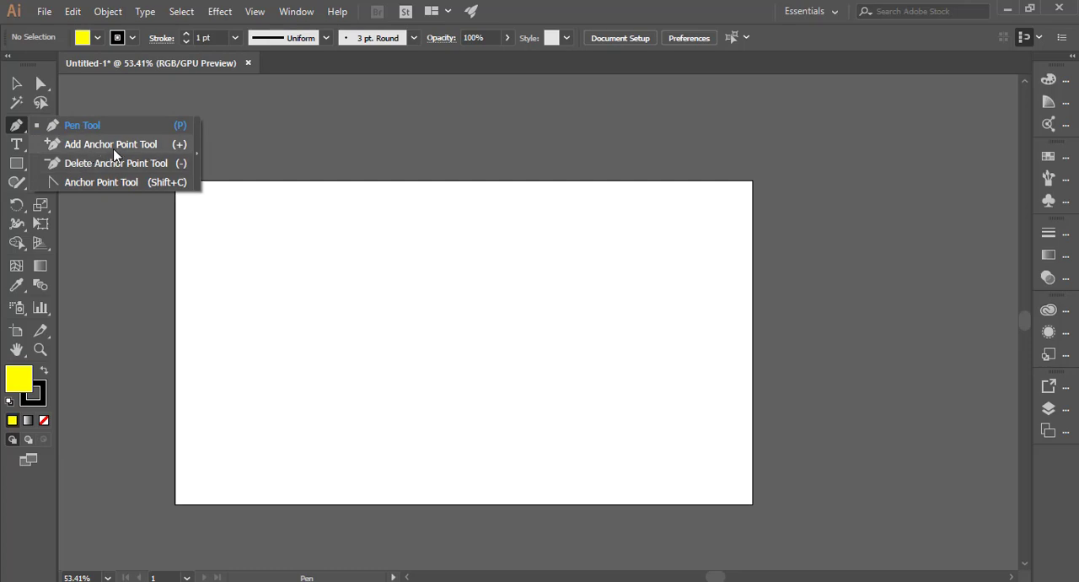
pyautogui.click(115, 148)
pyautogui.click(17, 127)
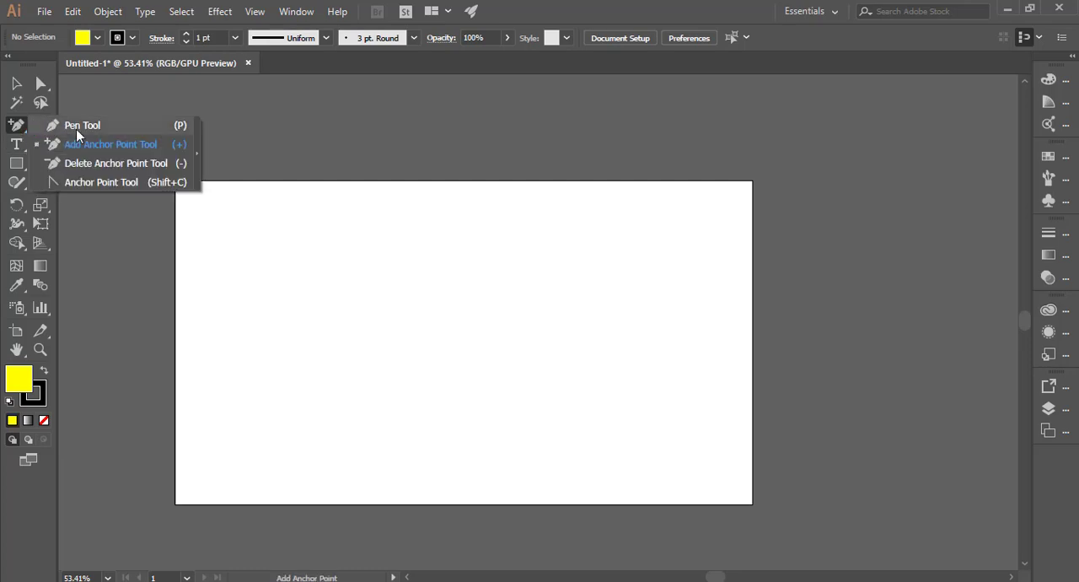
pyautogui.click(81, 127)
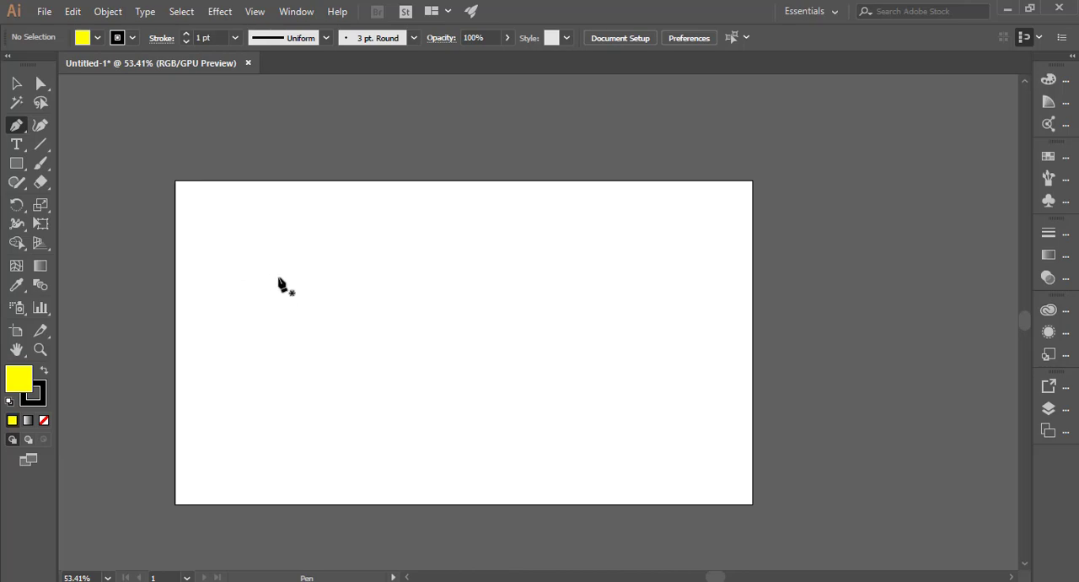
# Step: Draw a closed rectangular path from four corner anchors with the Pen tool, about 423 by 311 px
pyautogui.click(337, 254)
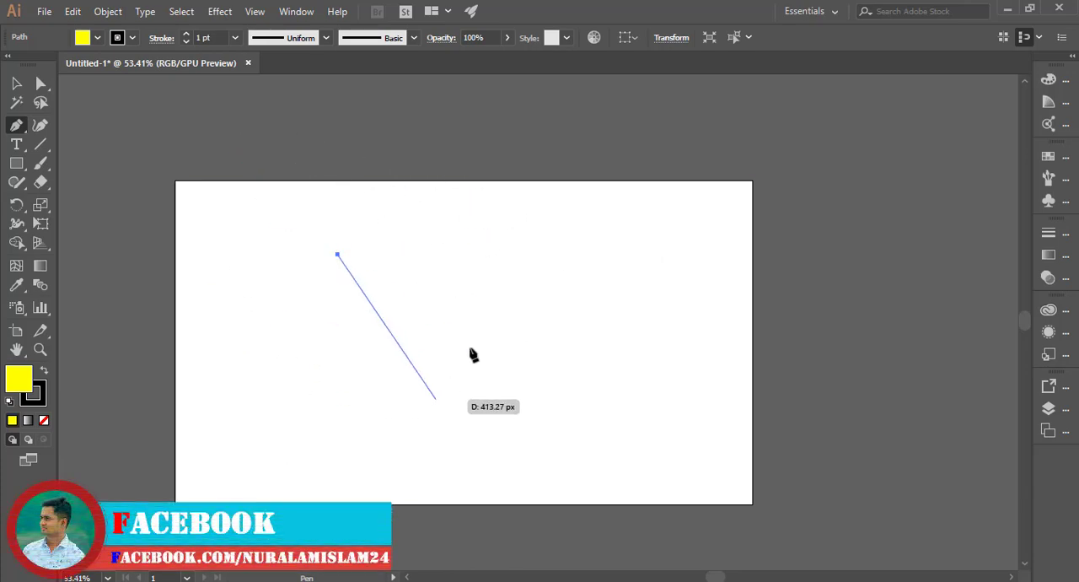
pyautogui.click(512, 254)
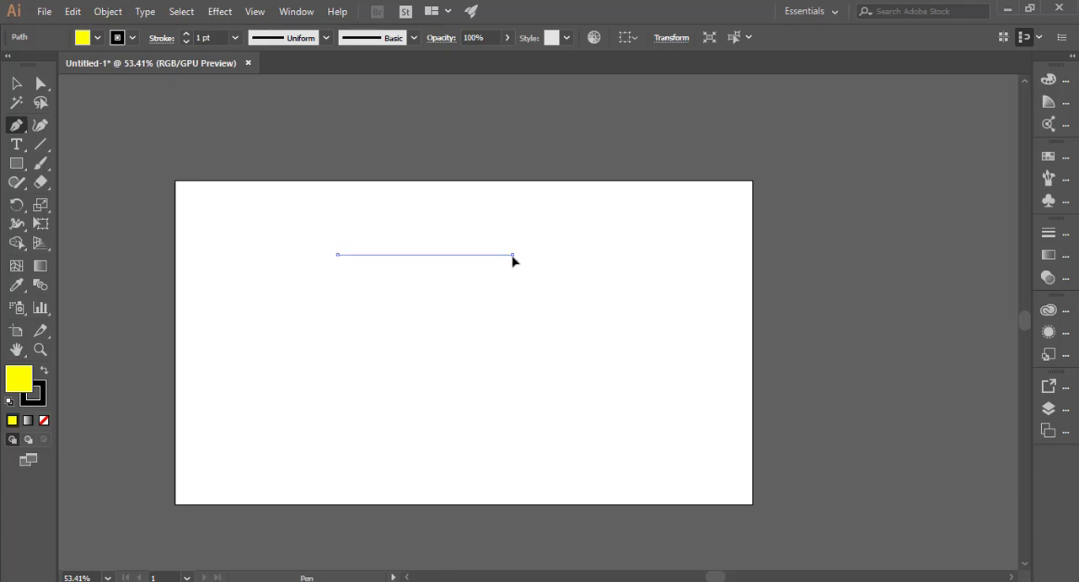
pyautogui.click(511, 389)
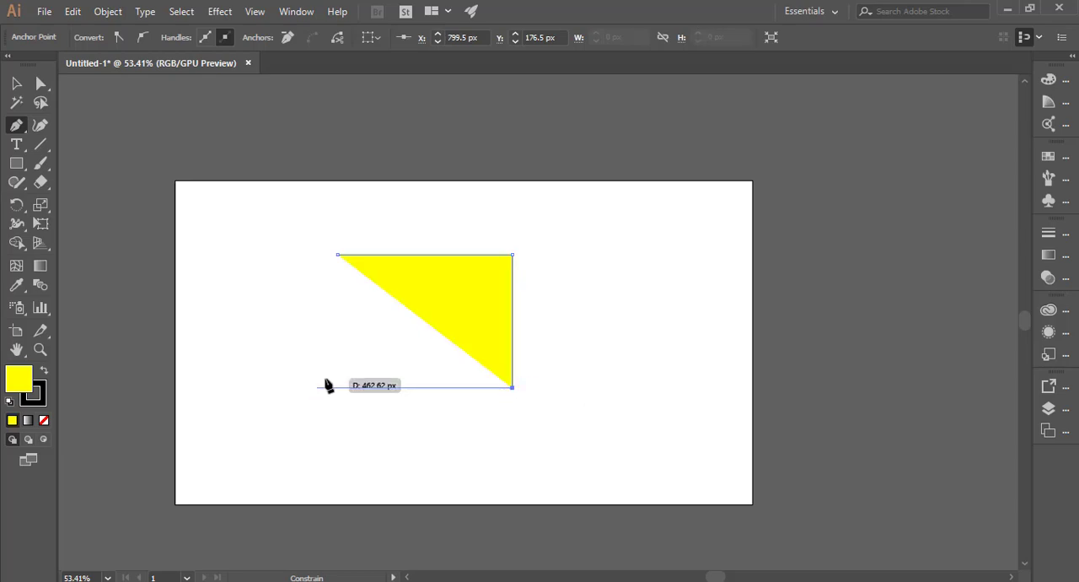
pyautogui.click(337, 387)
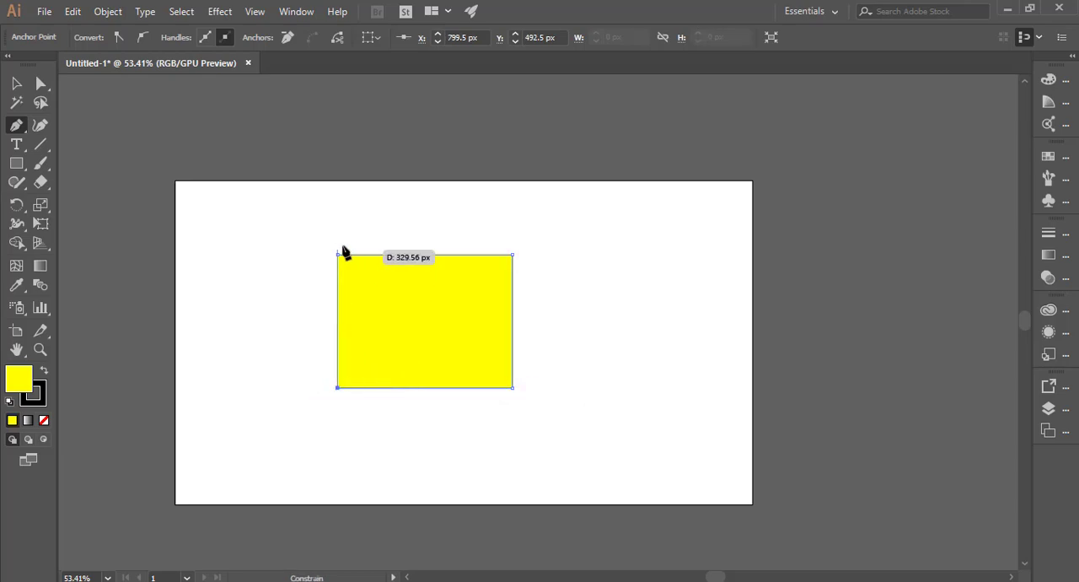
pyautogui.click(336, 255)
# Step: Move the pen-drawn rectangle toward the artboard's upper left corner
pyautogui.click(16, 82)
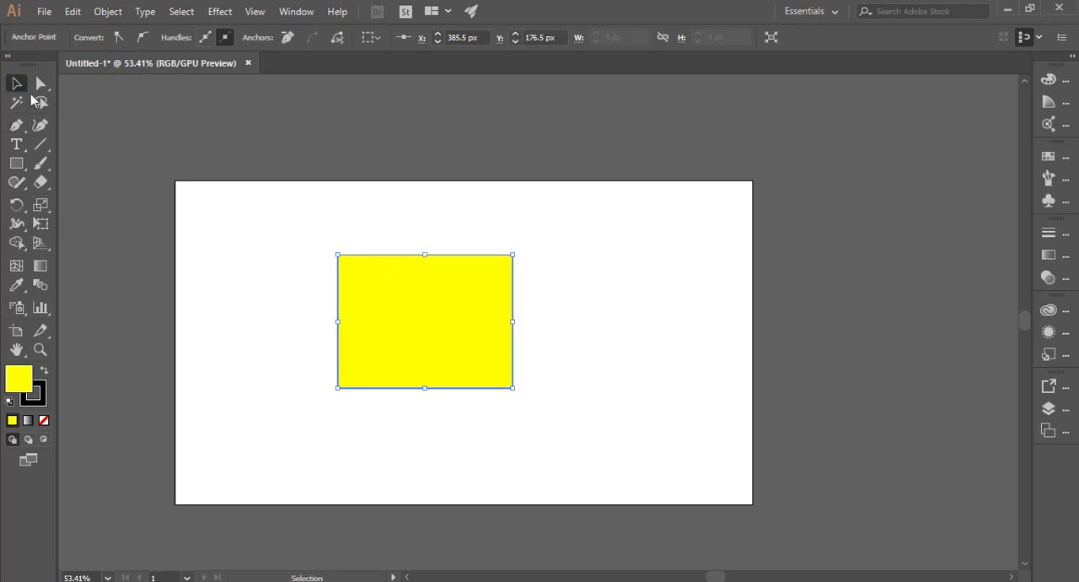
pyautogui.moveTo(406, 294); pyautogui.dragTo(310, 246)
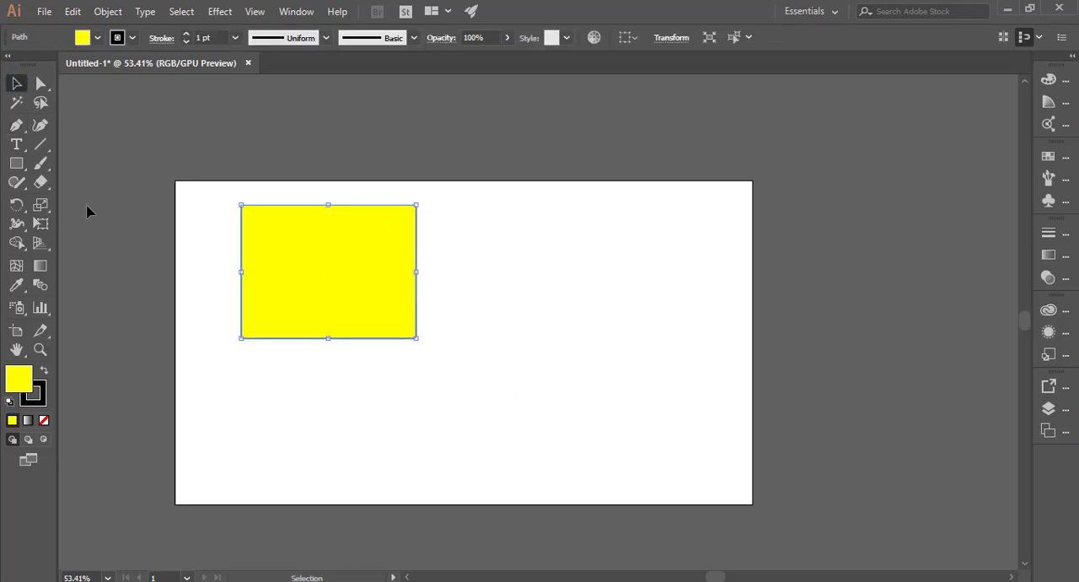
# Step: Draw a second rectangle to the right with the Rectangle tool, then delete it
pyautogui.click(24, 167)
pyautogui.moveTo(506, 283); pyautogui.dragTo(686, 394)
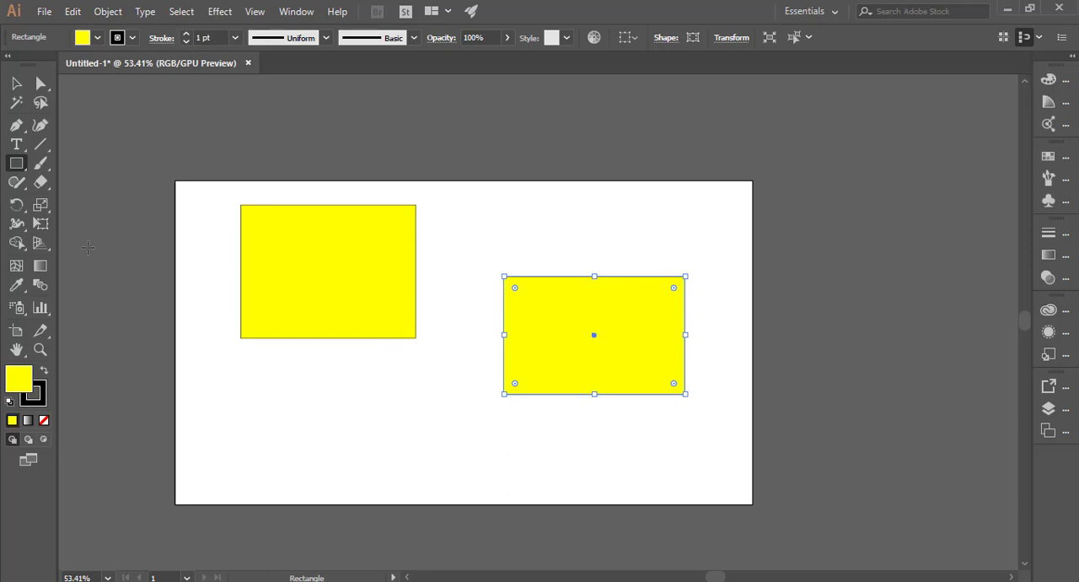
pyautogui.click(16, 83)
pyautogui.press('Delete')
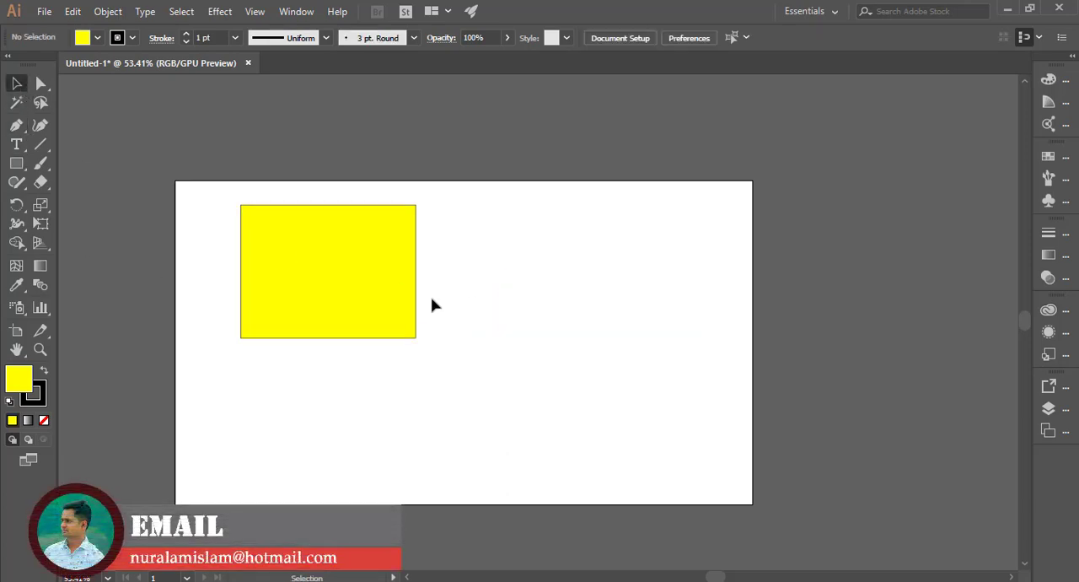
# Step: Select the pen-drawn rectangle and delete it
pyautogui.click(378, 287)
pyautogui.press('Delete')
# Step: Start a new Pen path with two anchors about 332 px apart, dragging the second anchor's handle to curve the first arc
pyautogui.click(15, 126)
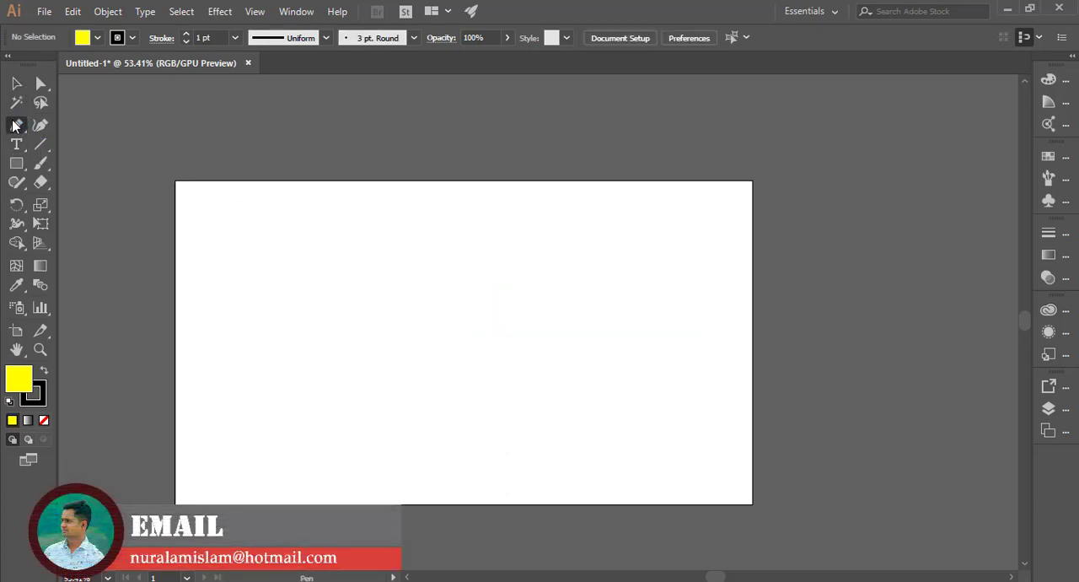
pyautogui.click(243, 260)
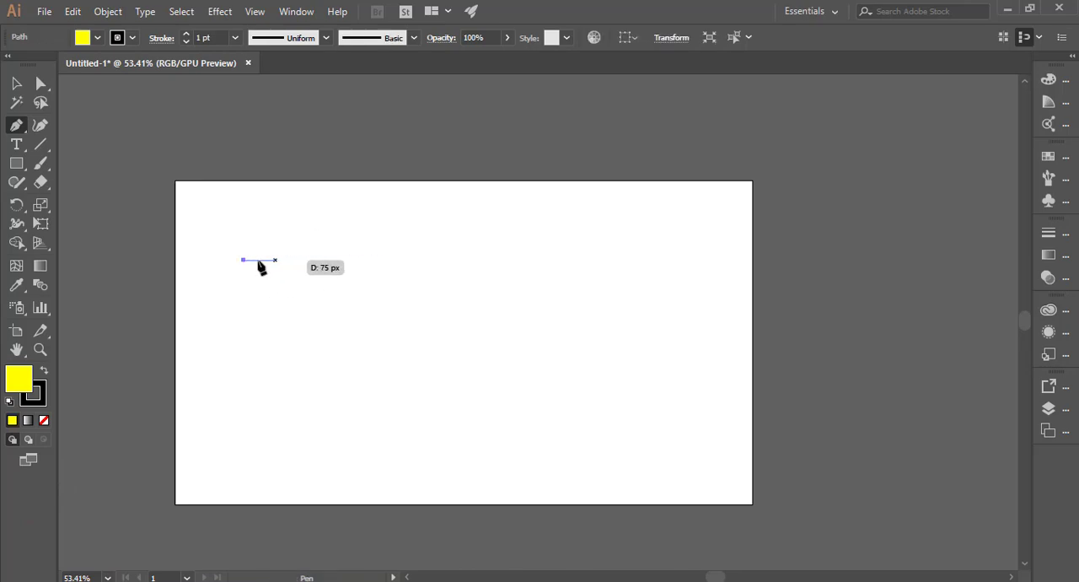
pyautogui.click(384, 260)
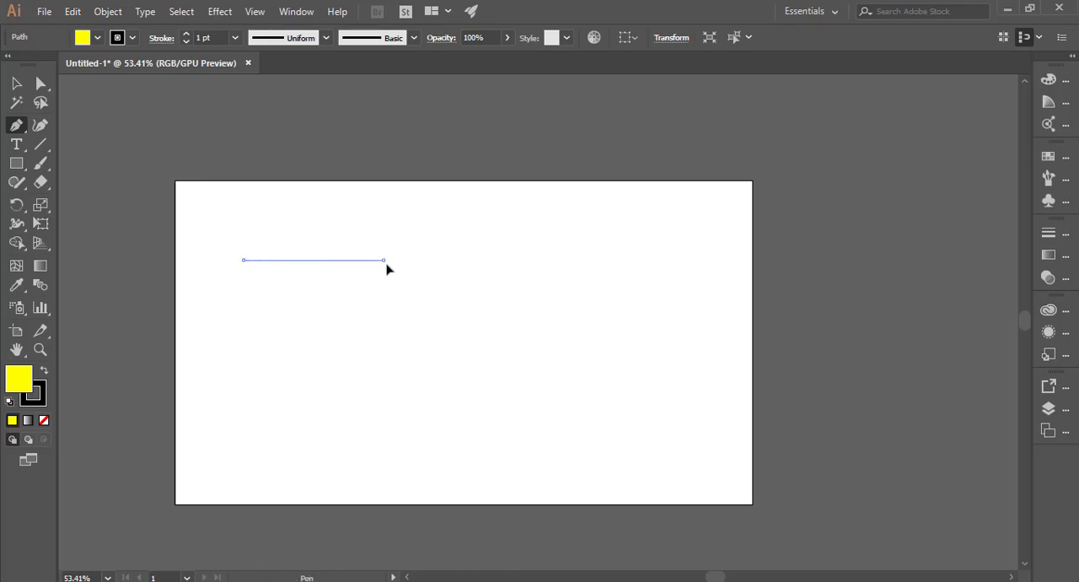
pyautogui.moveTo(386, 269); pyautogui.dragTo(460, 336)
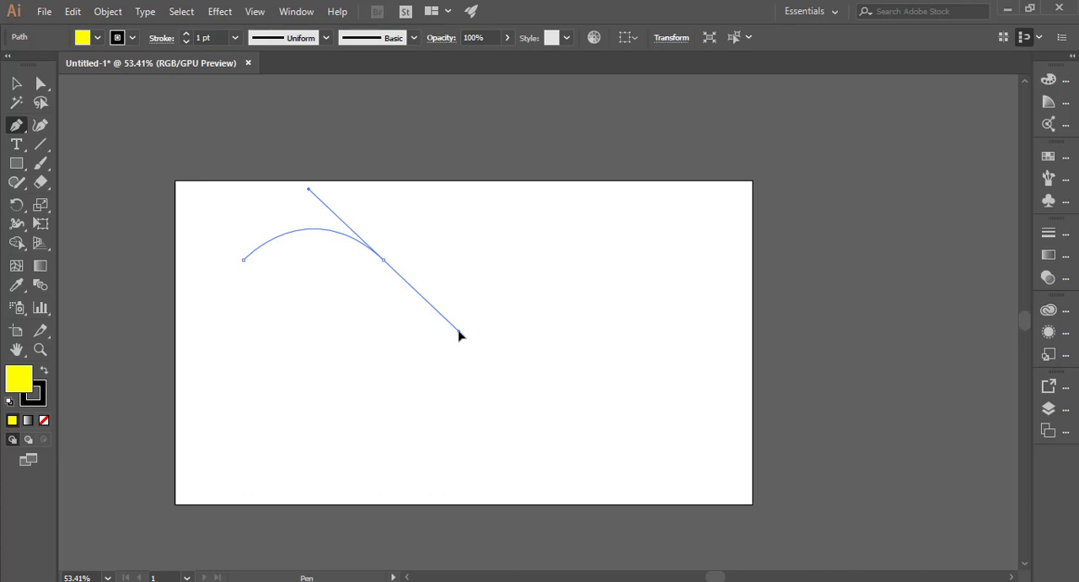
pyautogui.moveTo(460, 335); pyautogui.dragTo(458, 332)
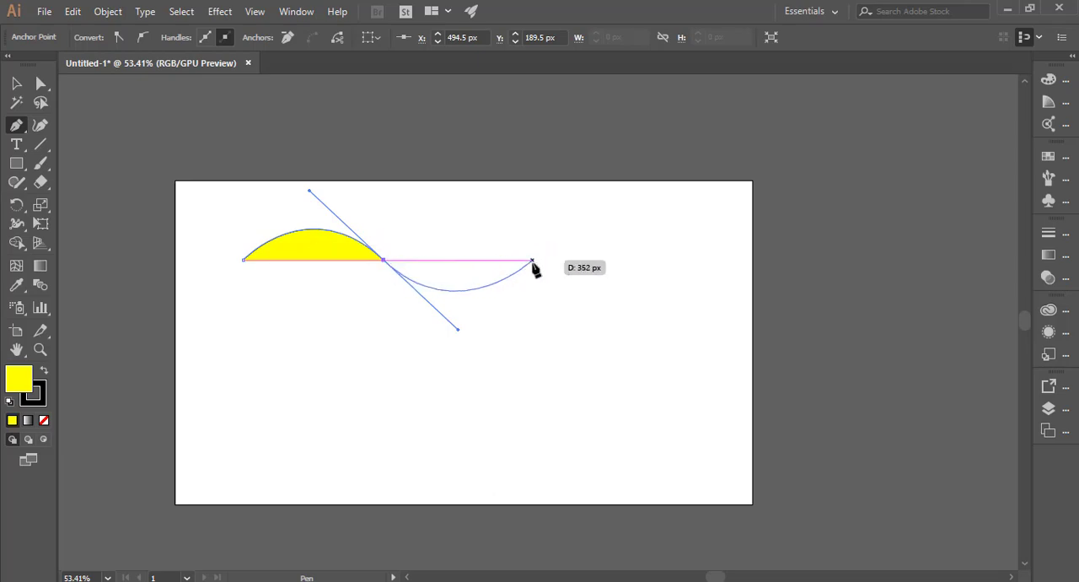
pyautogui.click(384, 261)
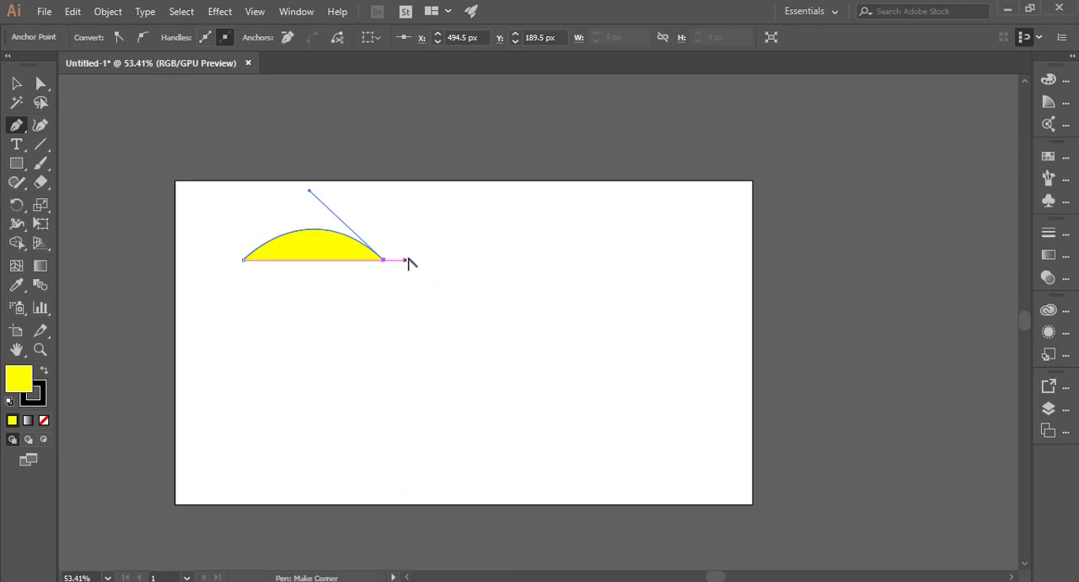
pyautogui.click(520, 261)
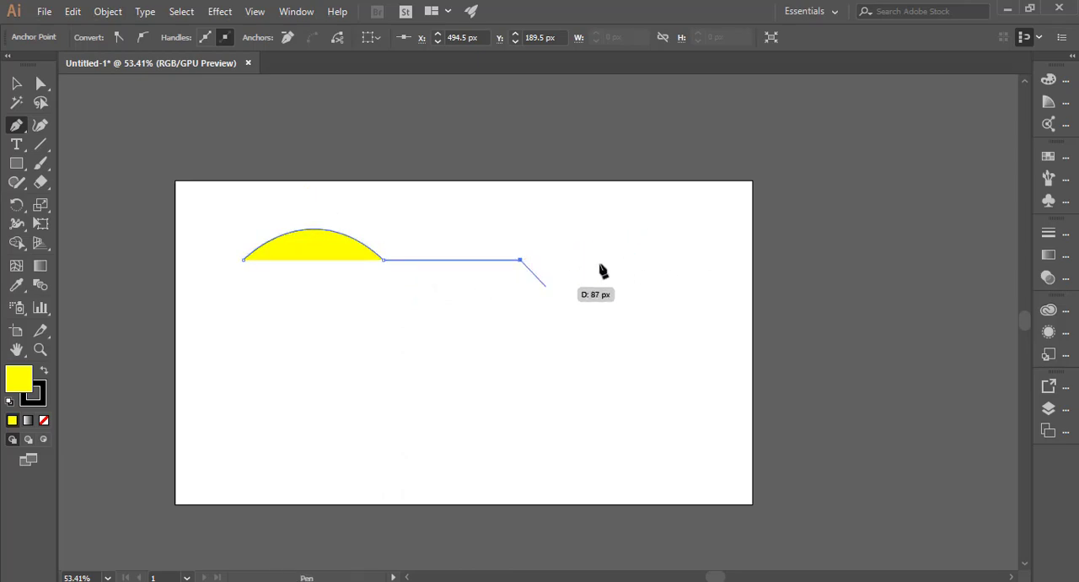
pyautogui.hotkey('ctrl', 'z')
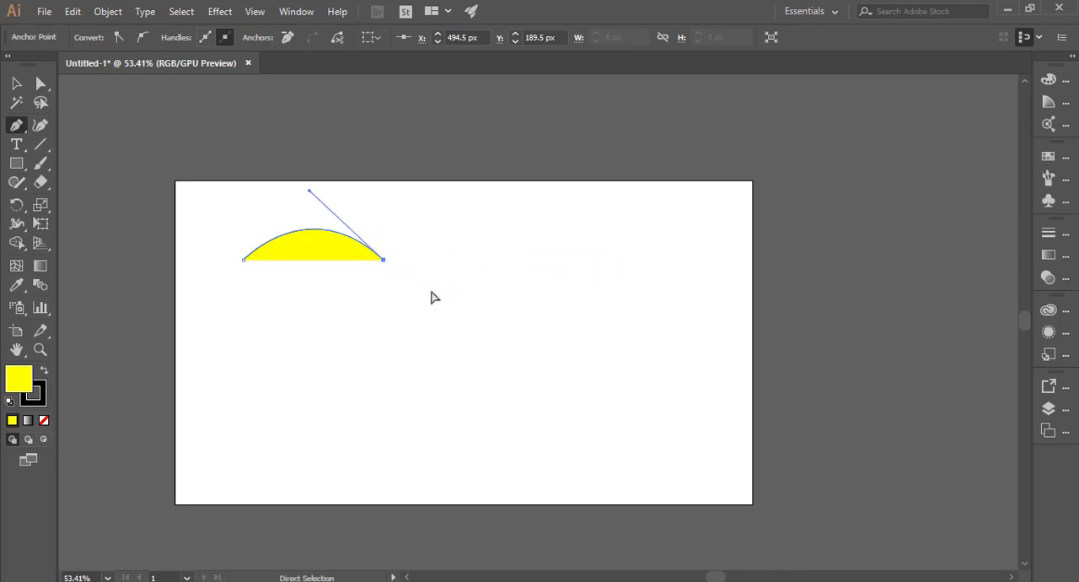
pyautogui.hotkey('ctrl', 'z')
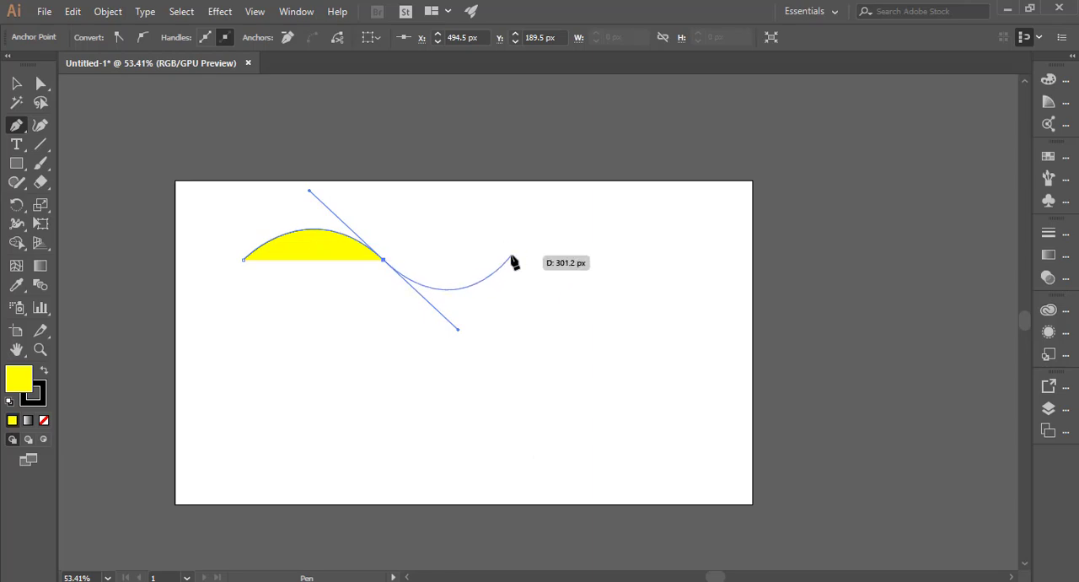
# Step: Continue the wave with two more curved anchors forming a trough and a second crest, then leave the Pen tool
pyautogui.click(511, 256)
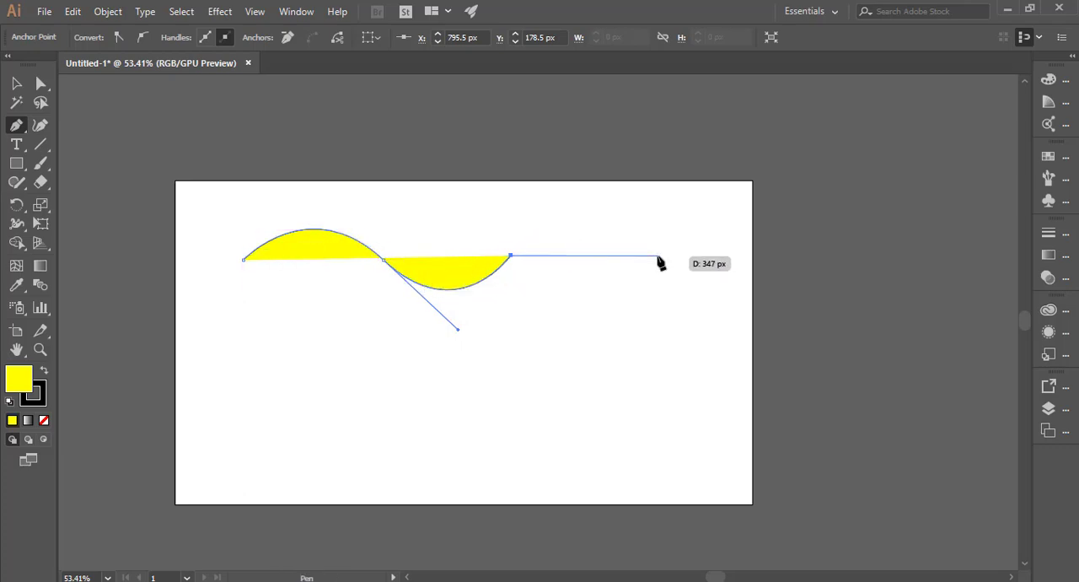
pyautogui.moveTo(654, 255); pyautogui.dragTo(725, 322)
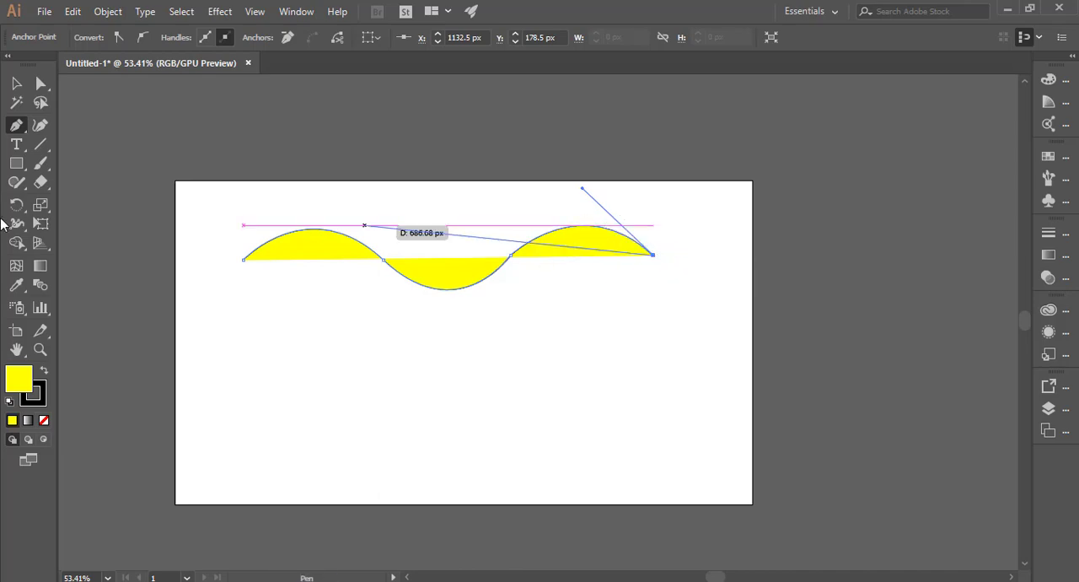
pyautogui.click(17, 85)
# Step: Select the wave shape and nudge it slightly down and right
pyautogui.click(432, 304)
pyautogui.click(462, 280)
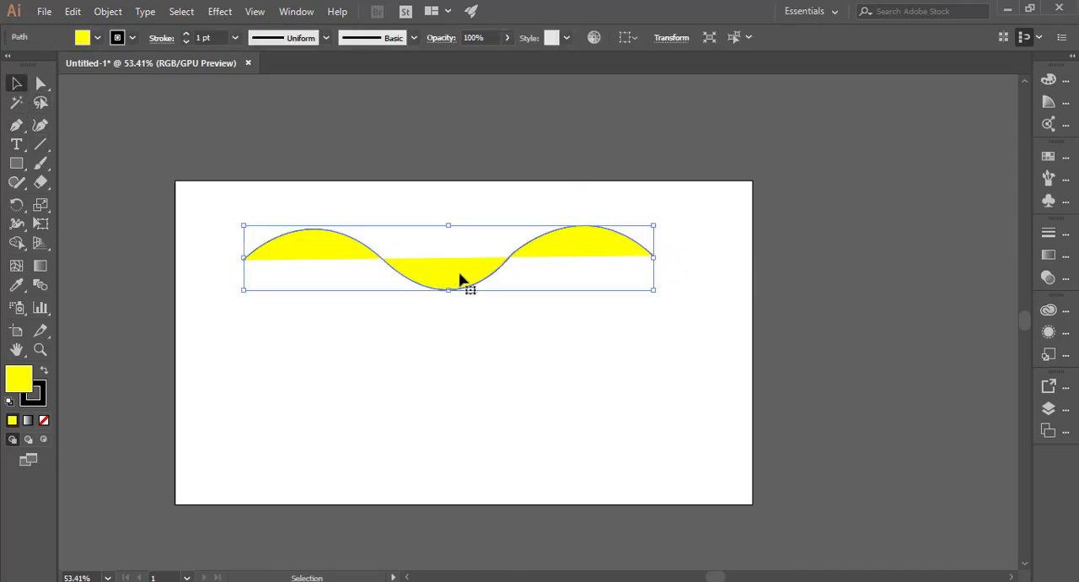
pyautogui.moveTo(442, 262)
pyautogui.mouseDown()
pyautogui.moveTo(425, 339)
pyautogui.moveTo(473, 355)
pyautogui.moveTo(463, 273)
pyautogui.moveTo(453, 273)
pyautogui.mouseUp()
pyautogui.click(17, 127)
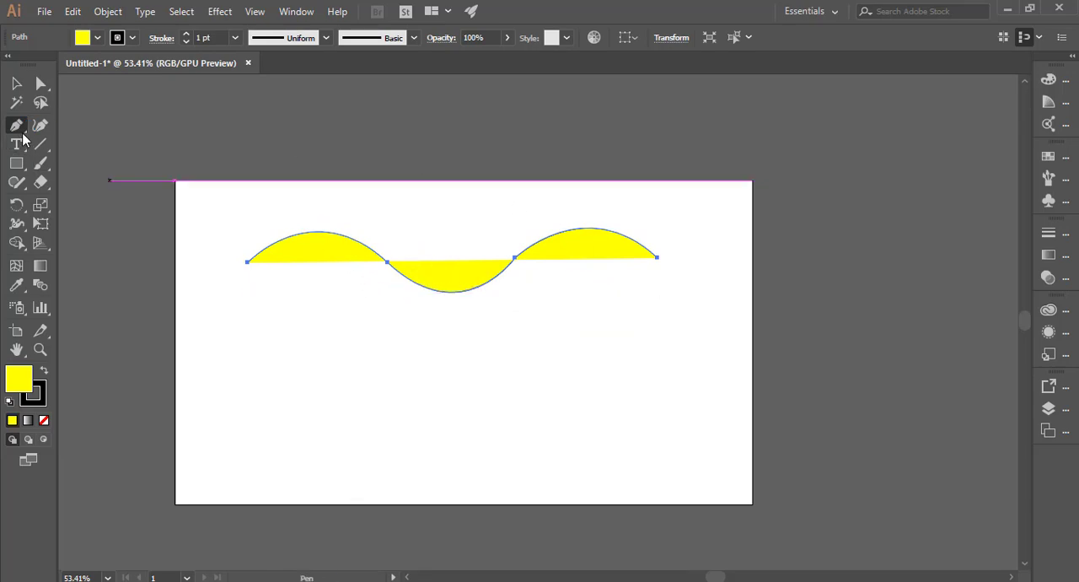
pyautogui.moveTo(24, 140); pyautogui.dragTo(93, 148)
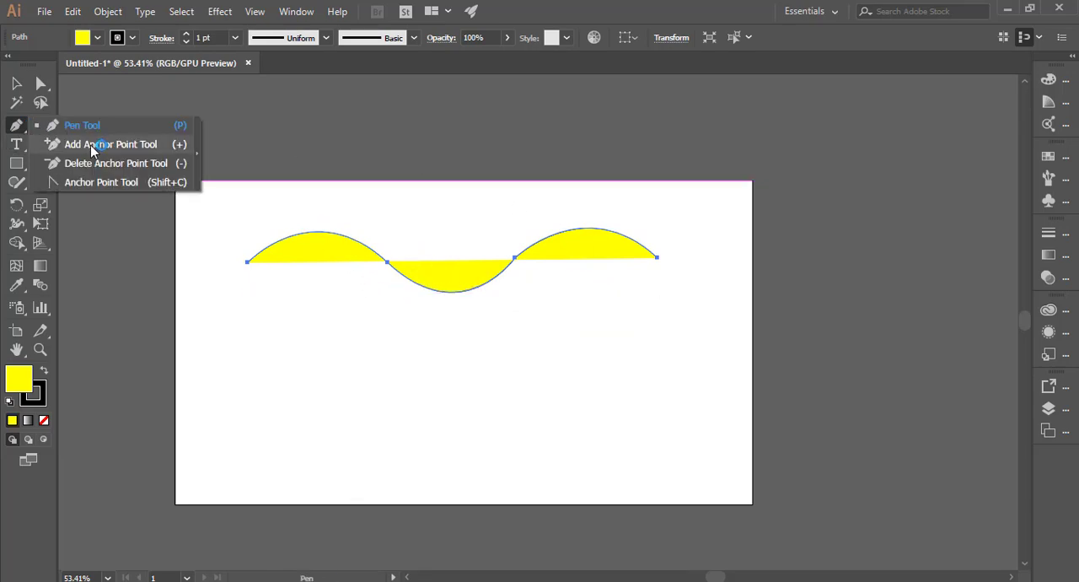
pyautogui.click(144, 185)
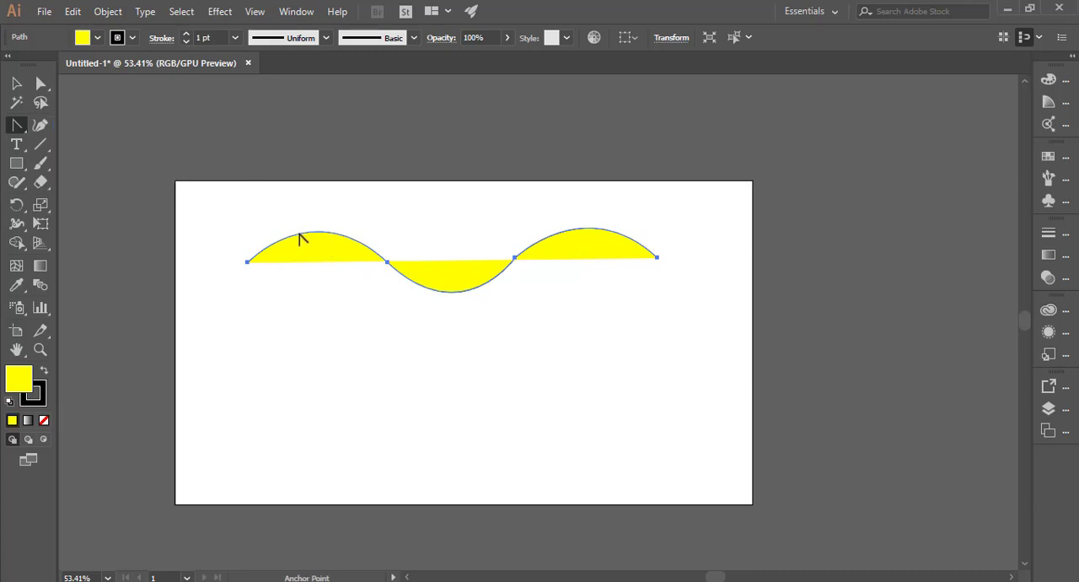
pyautogui.click(20, 127)
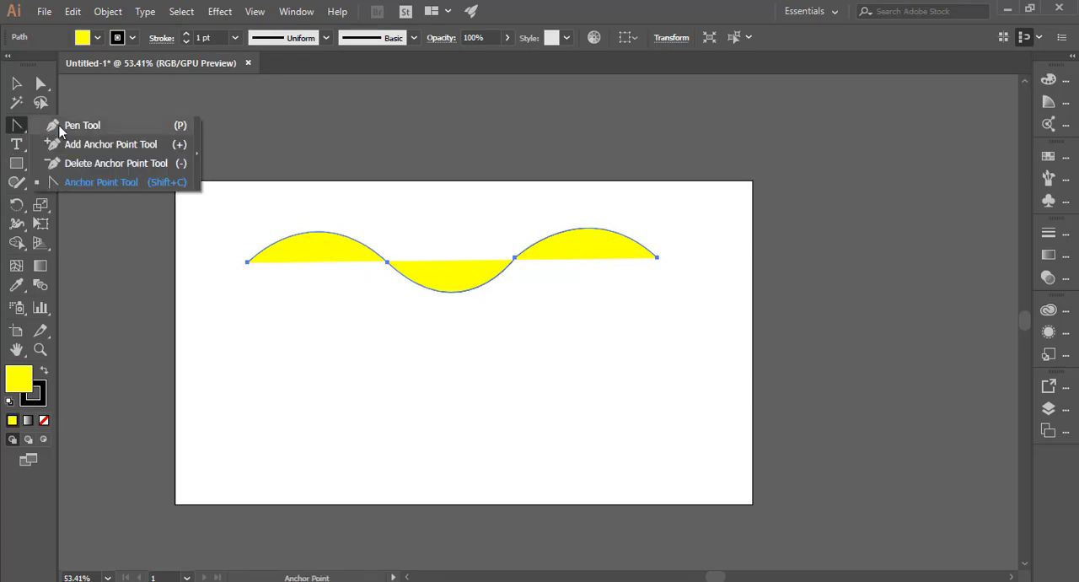
pyautogui.click(82, 125)
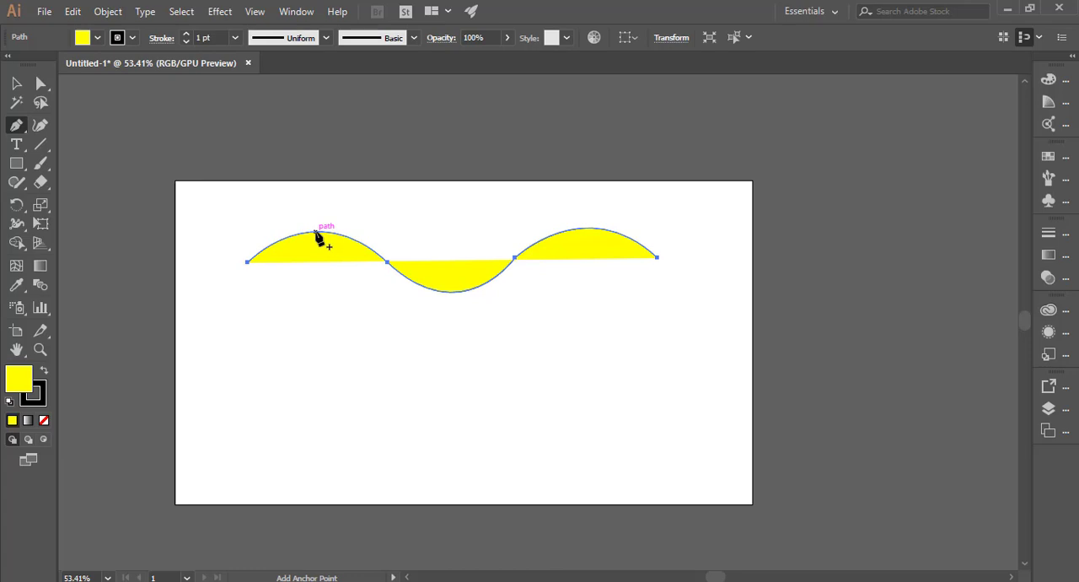
# Step: Add anchor points at the top of both crests and the bottom of the trough with the Add Anchor Point tool
pyautogui.moveTo(21, 125); pyautogui.dragTo(82, 143)
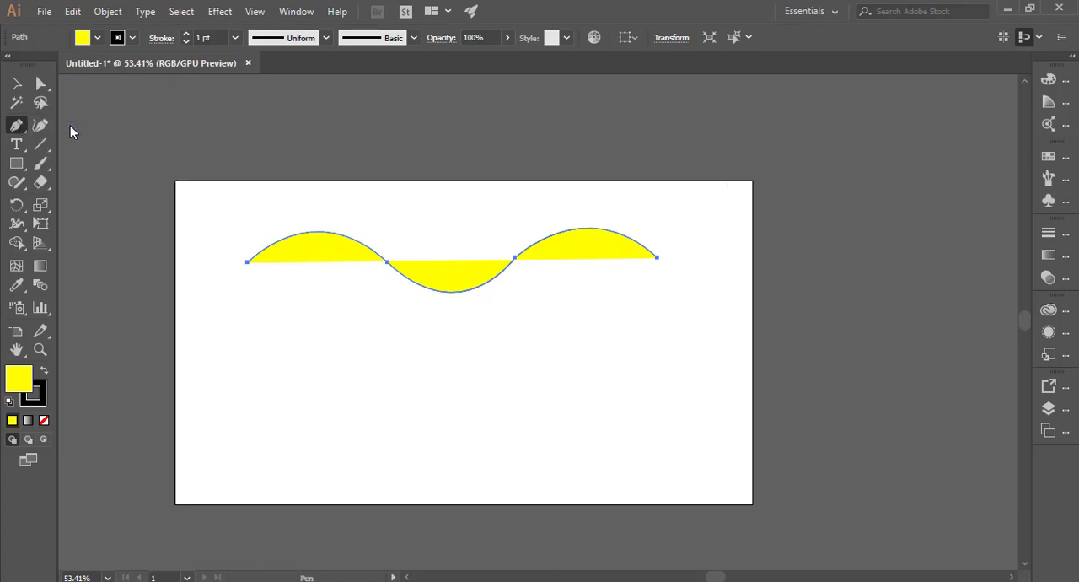
pyautogui.click(314, 232)
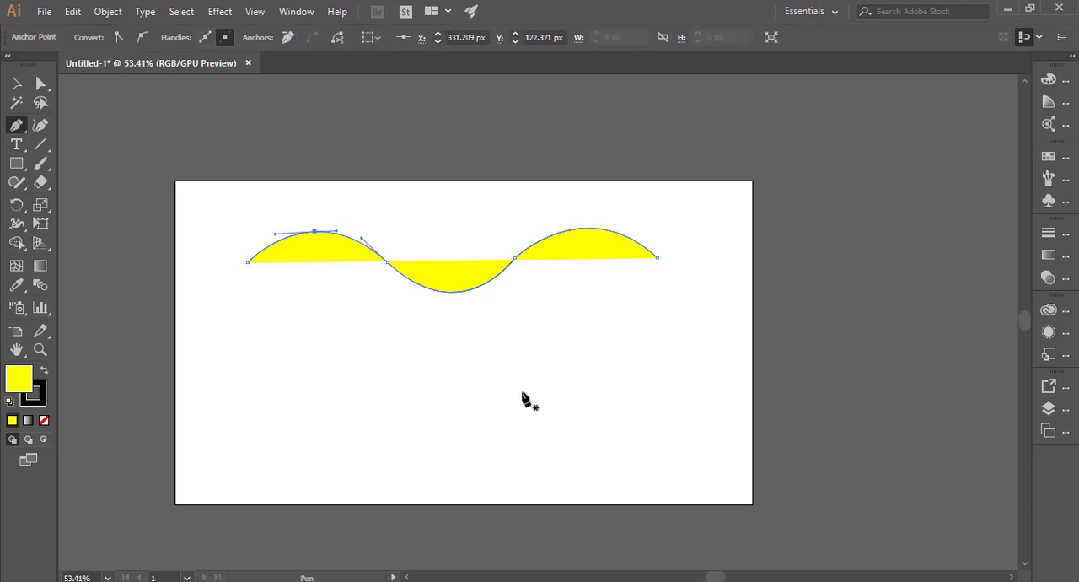
pyautogui.click(449, 292)
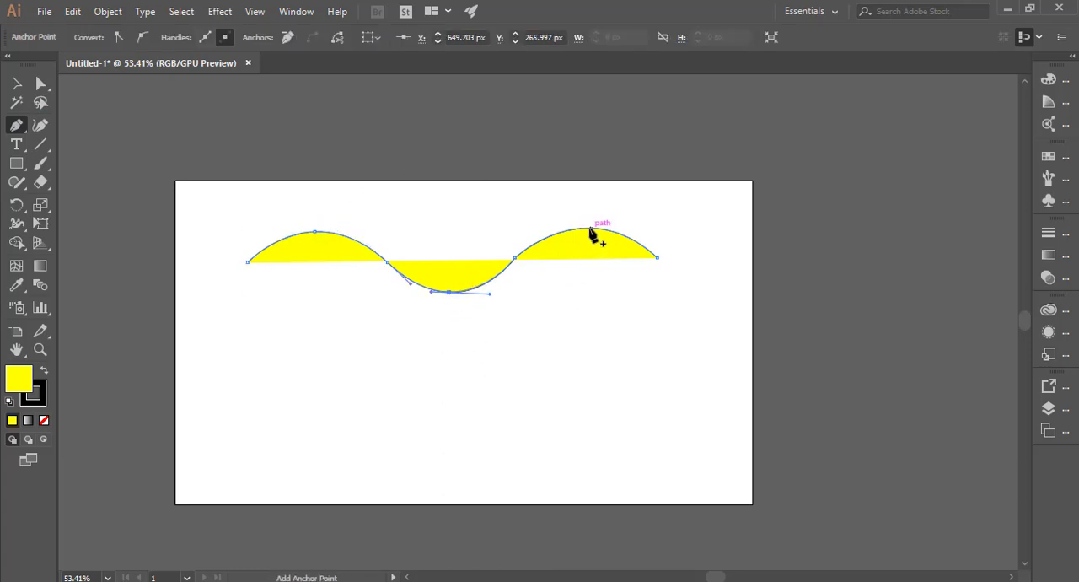
pyautogui.click(588, 229)
# Step: Pull new direction handles out of the trough's bottom anchor with the Anchor Point tool
pyautogui.press('p')
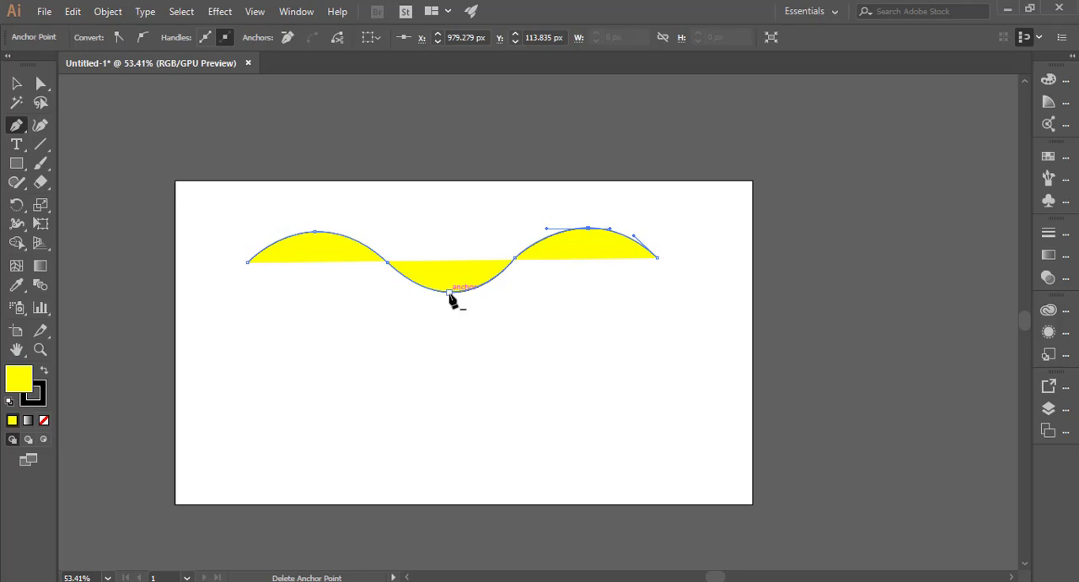
pyautogui.click(26, 133)
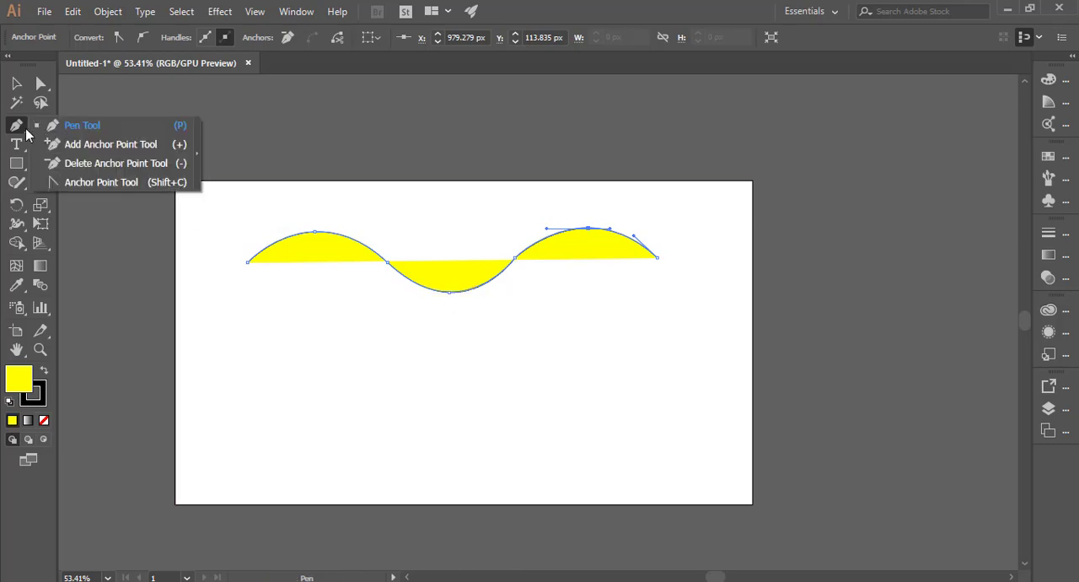
pyautogui.click(128, 162)
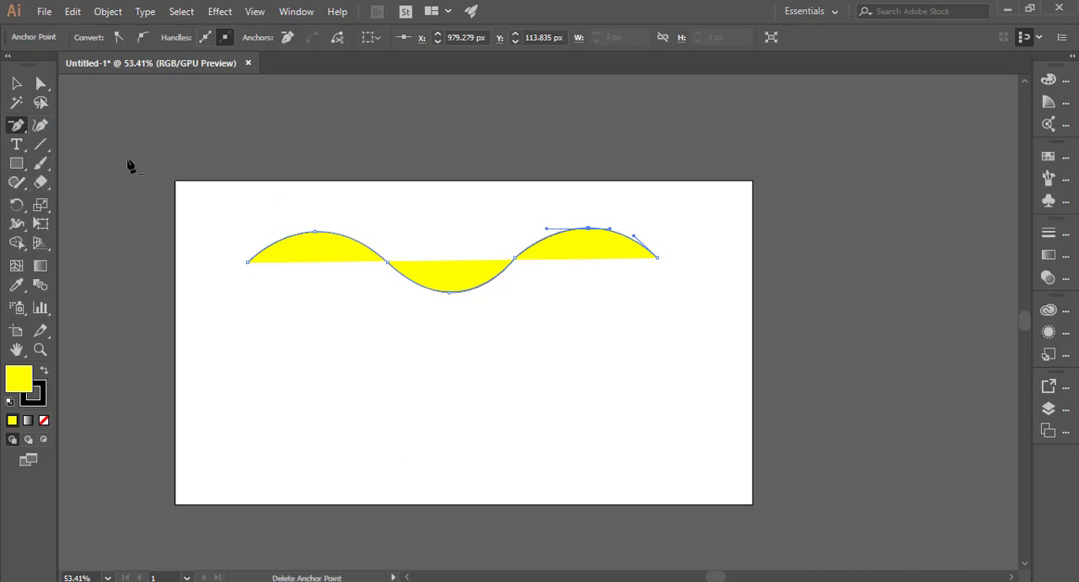
pyautogui.click(16, 124)
pyautogui.click(56, 126)
pyautogui.click(16, 126)
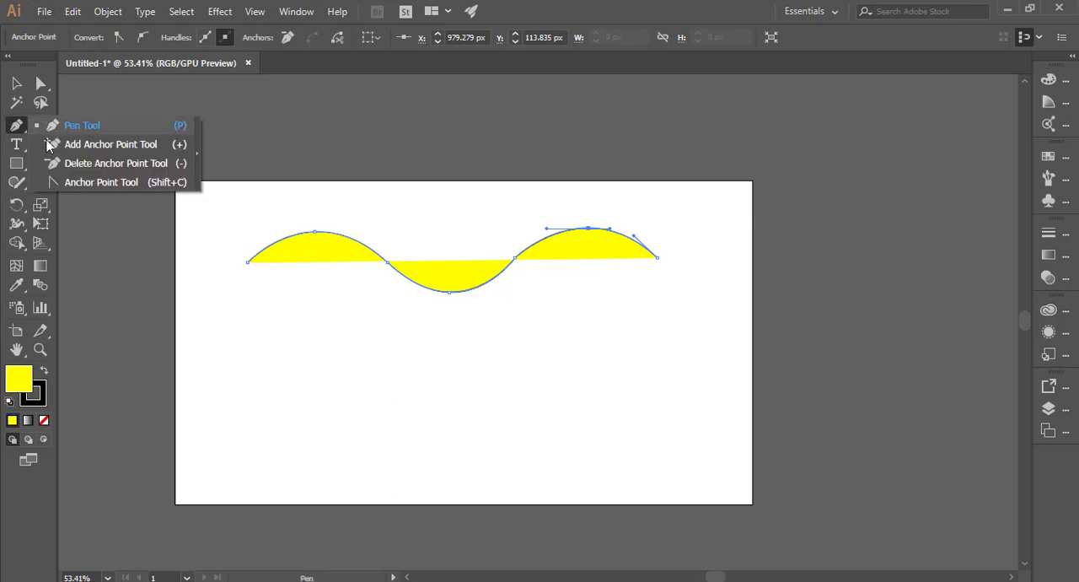
pyautogui.click(114, 187)
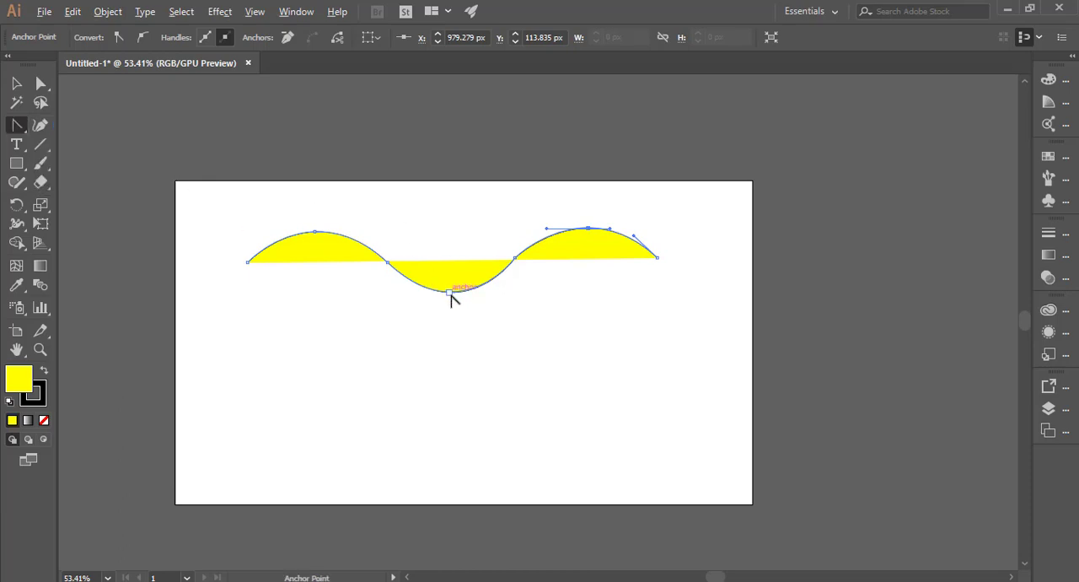
pyautogui.moveTo(449, 293); pyautogui.dragTo(495, 186)
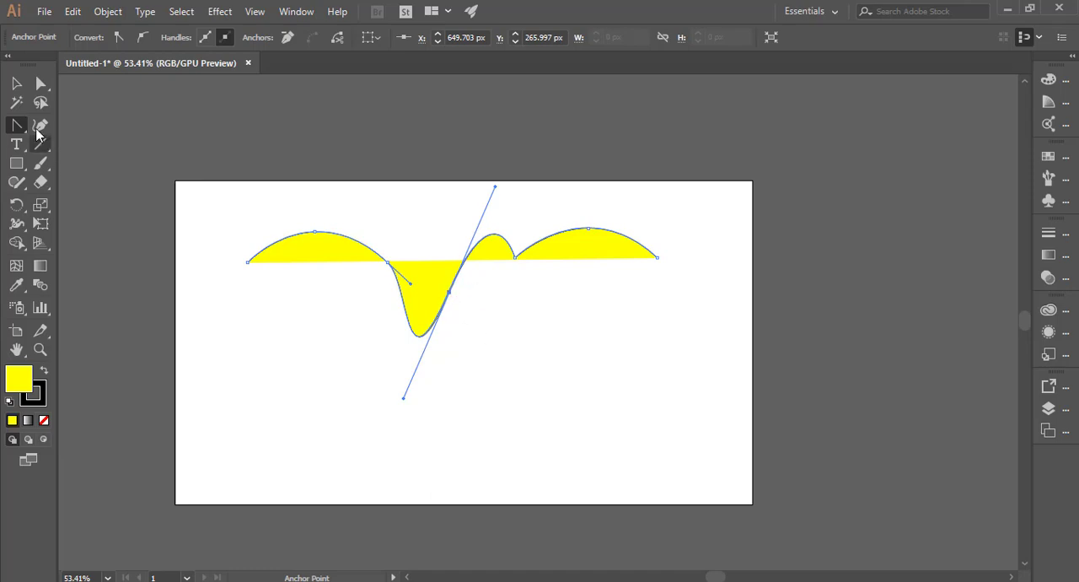
# Step: Delete the trough's bottom anchor with the Delete Anchor Point tool
pyautogui.moveTo(16, 125); pyautogui.dragTo(72, 121)
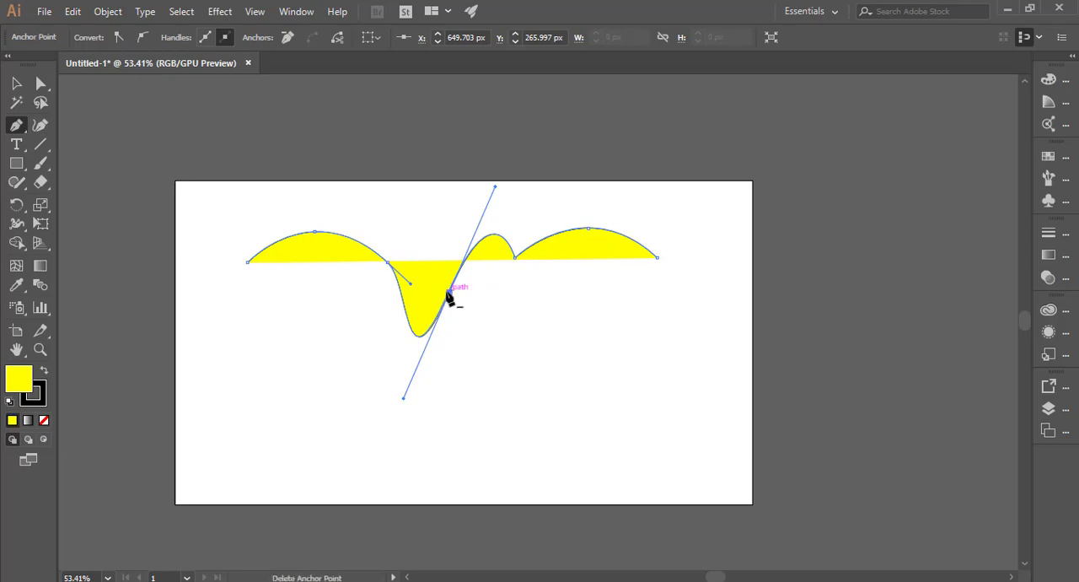
pyautogui.click(448, 291)
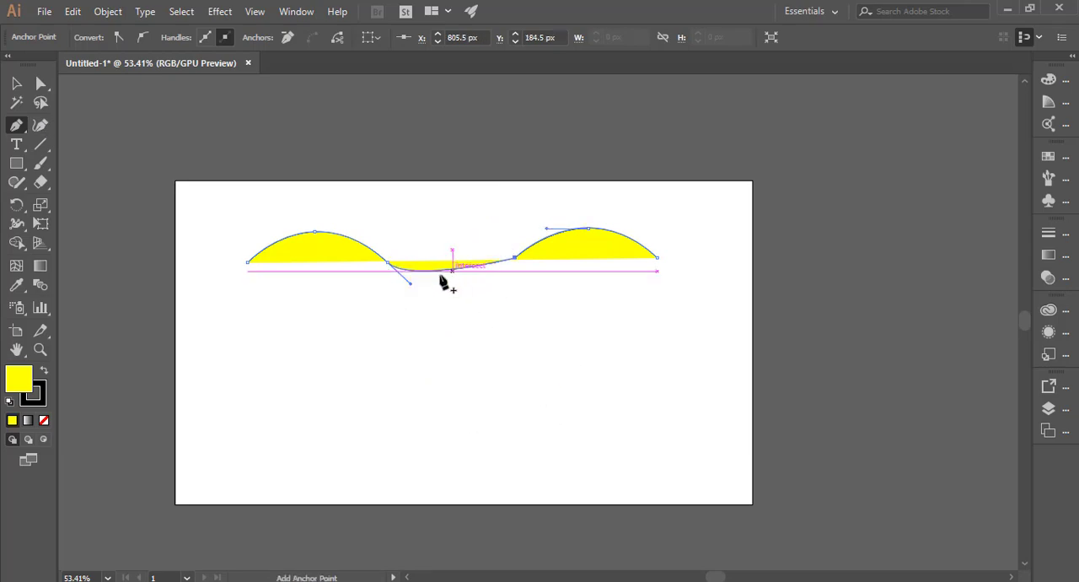
# Step: Reshape the wave with the Direct Selection tool, dragging the middle segment down into a trough and the first crest's segment
pyautogui.click(41, 84)
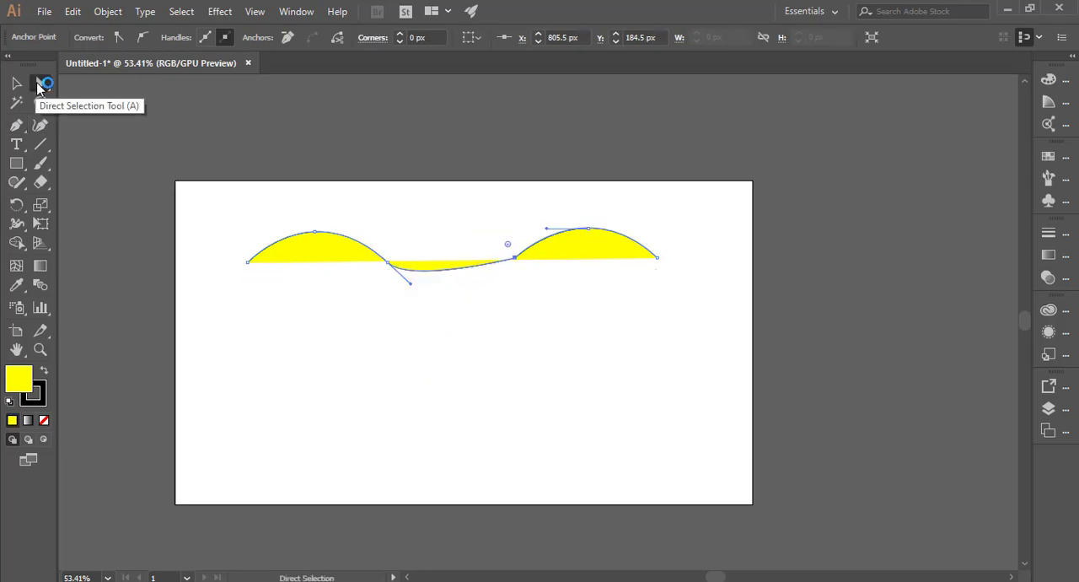
pyautogui.moveTo(48, 95); pyautogui.dragTo(111, 88)
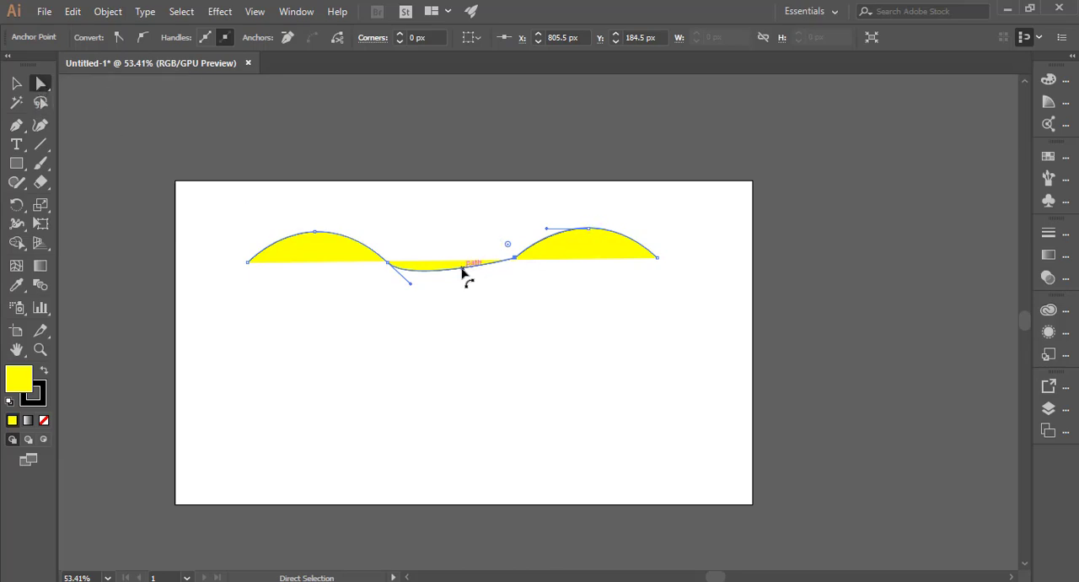
pyautogui.moveTo(462, 268); pyautogui.dragTo(455, 302)
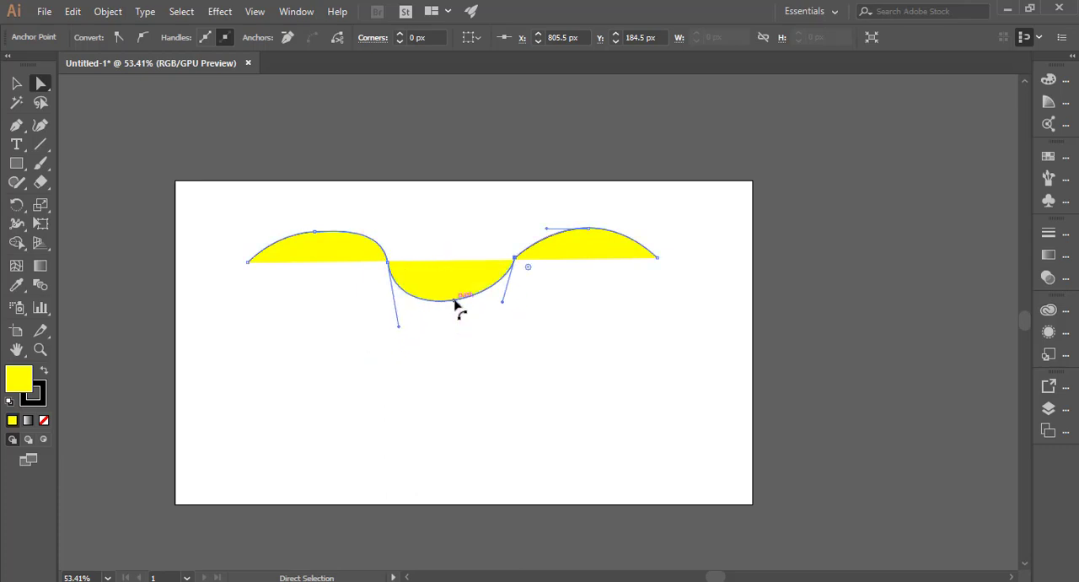
pyautogui.click(411, 215)
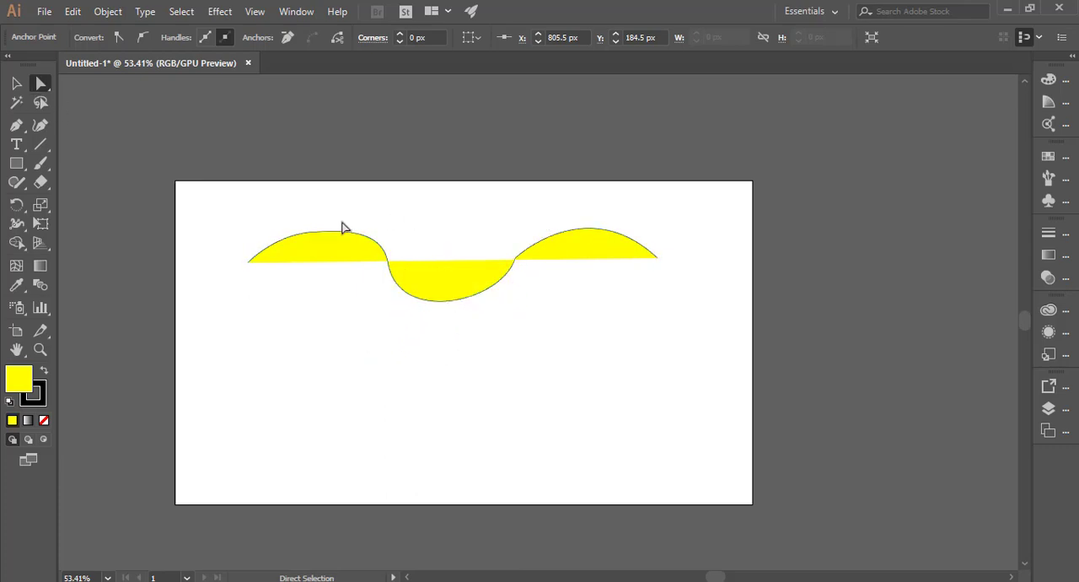
pyautogui.moveTo(299, 211)
pyautogui.mouseDown()
pyautogui.moveTo(335, 237)
pyautogui.moveTo(284, 207)
pyautogui.moveTo(304, 221)
pyautogui.moveTo(304, 211)
pyautogui.mouseUp()
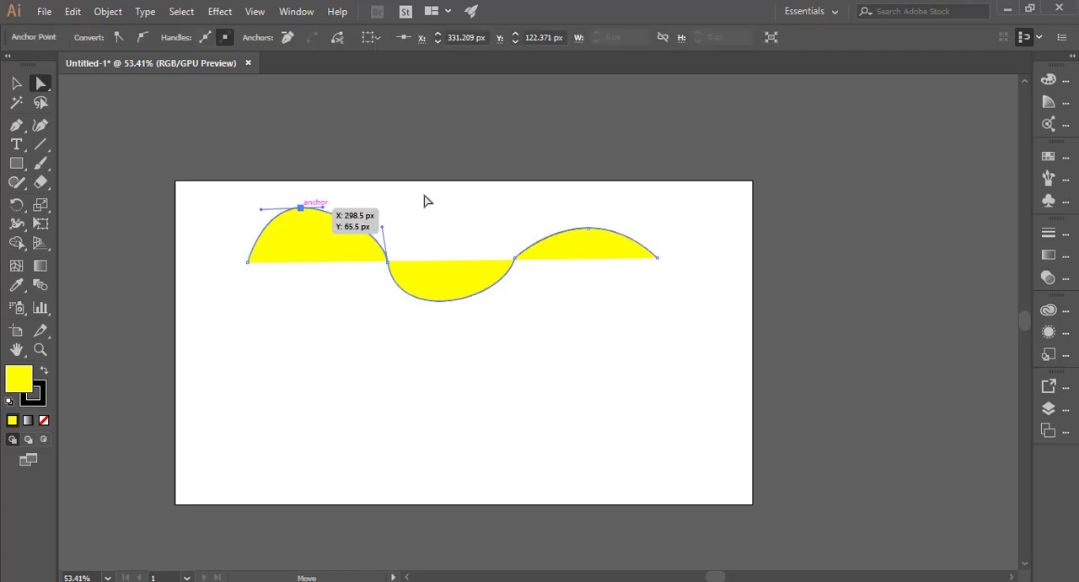
pyautogui.click(508, 365)
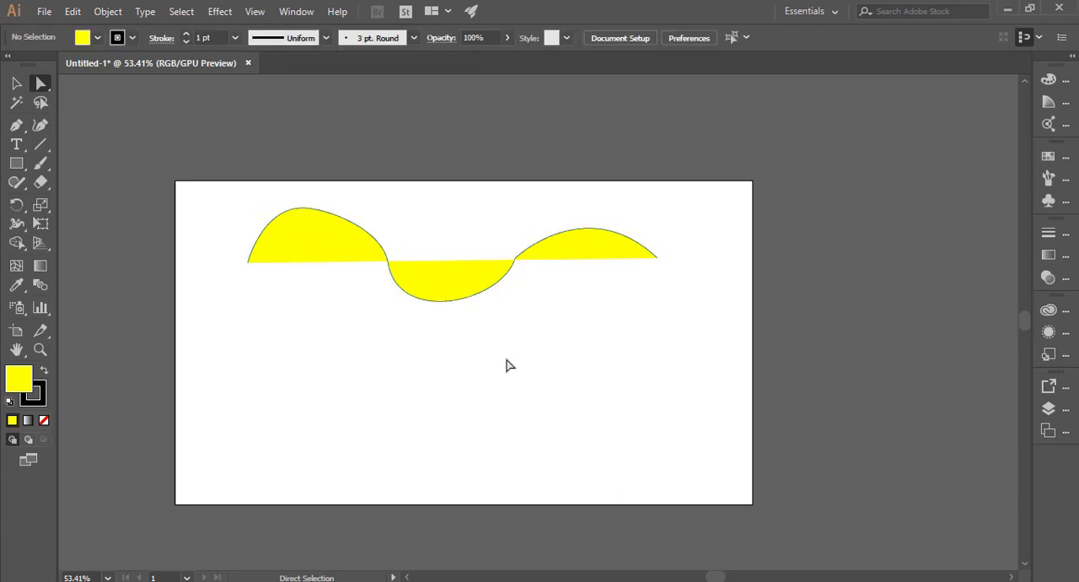
# Step: Draw a closed curved shape below the wave with the Pen tool, using two curved anchors and closing on the start point with a dragged handle
pyautogui.click(16, 125)
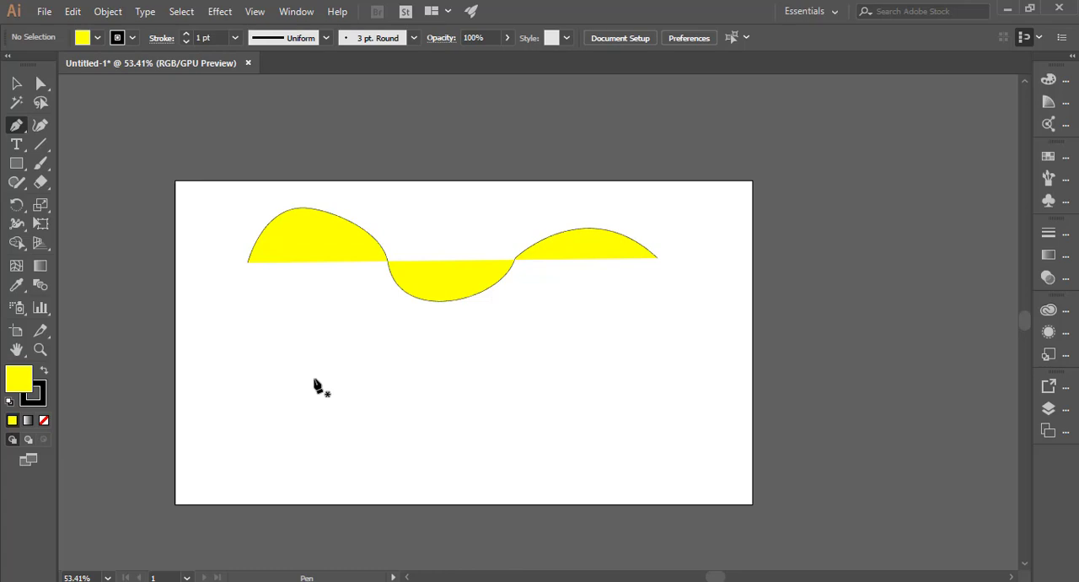
pyautogui.click(276, 342)
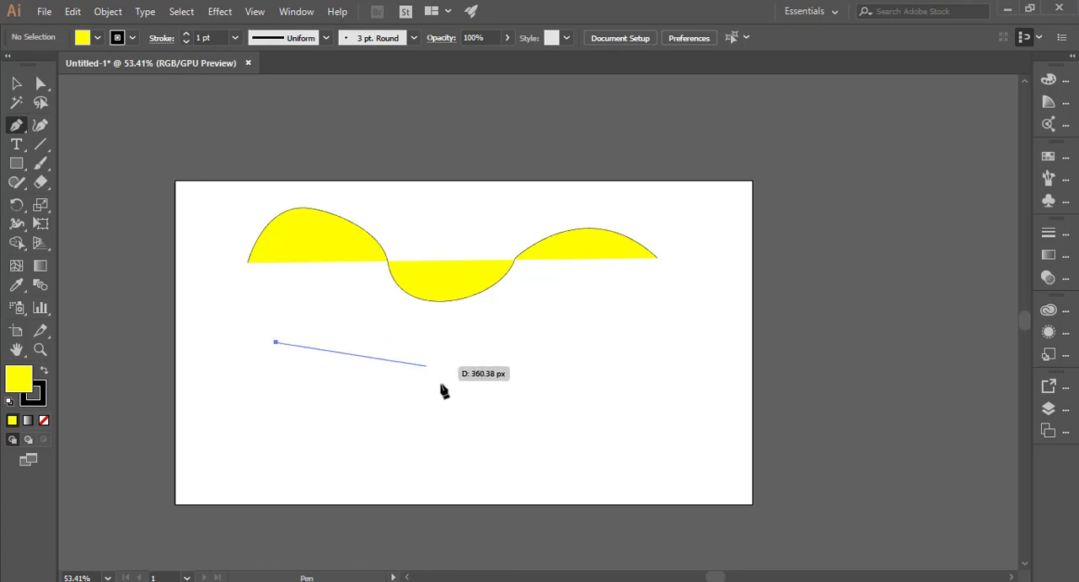
pyautogui.moveTo(438, 350); pyautogui.dragTo(504, 438)
pyautogui.moveTo(390, 476); pyautogui.dragTo(343, 469)
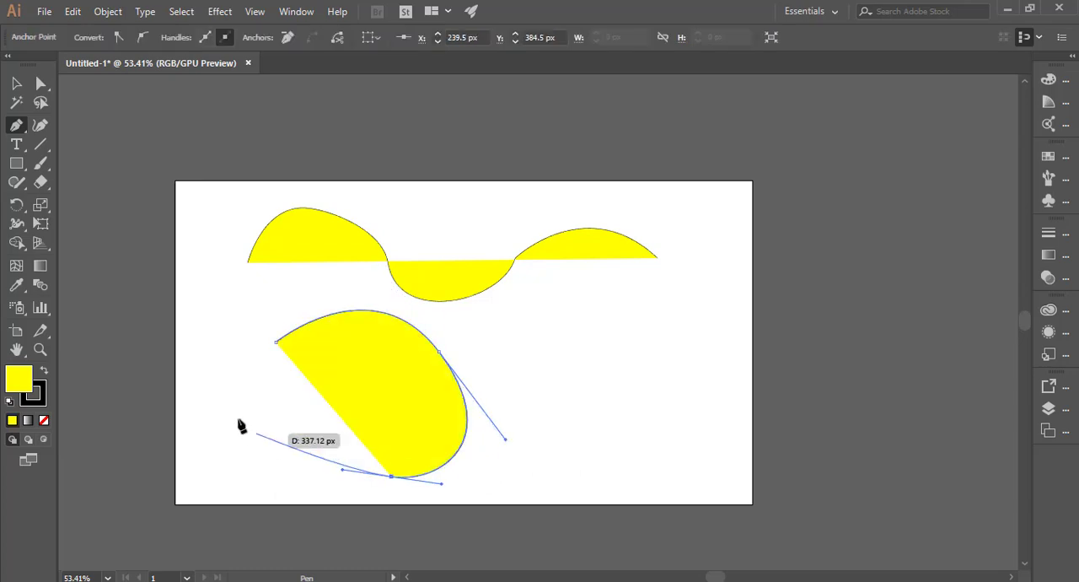
pyautogui.moveTo(276, 342); pyautogui.dragTo(315, 207)
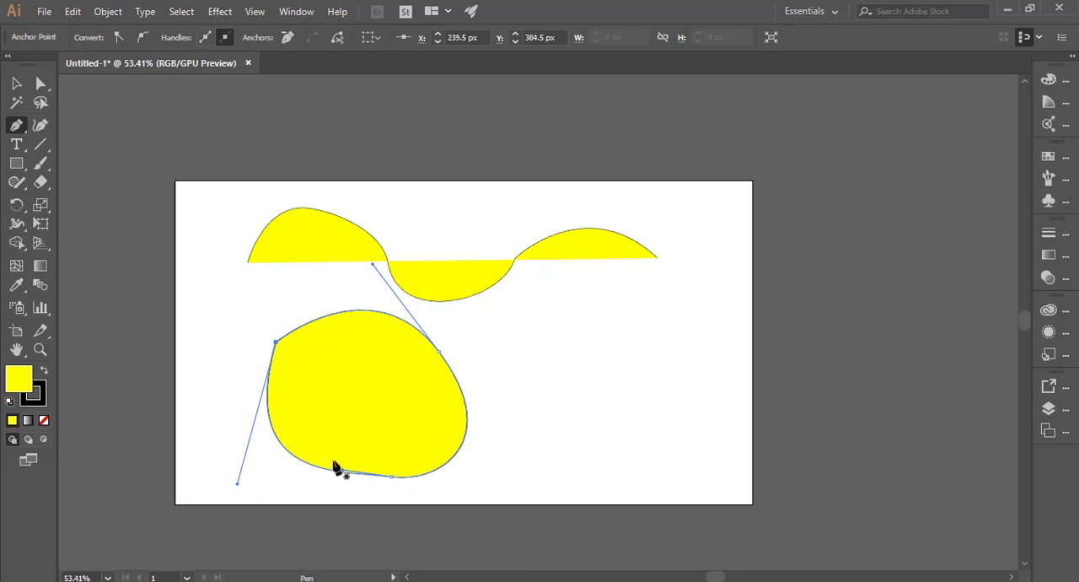
# Step: Reshape the new shape with the Anchor Point tool, adjusting the bottom anchor's handles and pulling handles from the corner start anchor
pyautogui.click(20, 131)
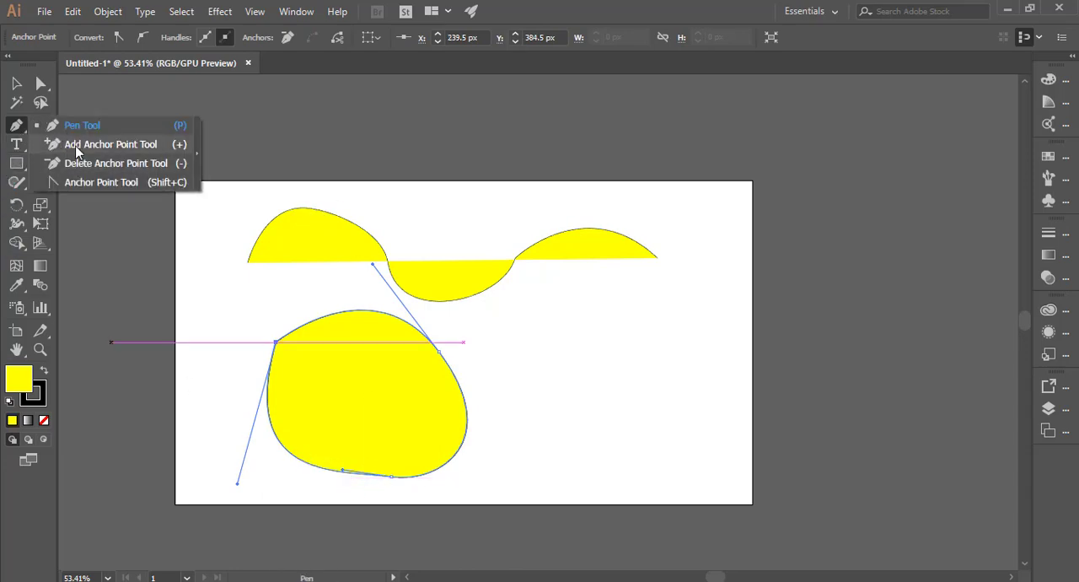
pyautogui.click(90, 182)
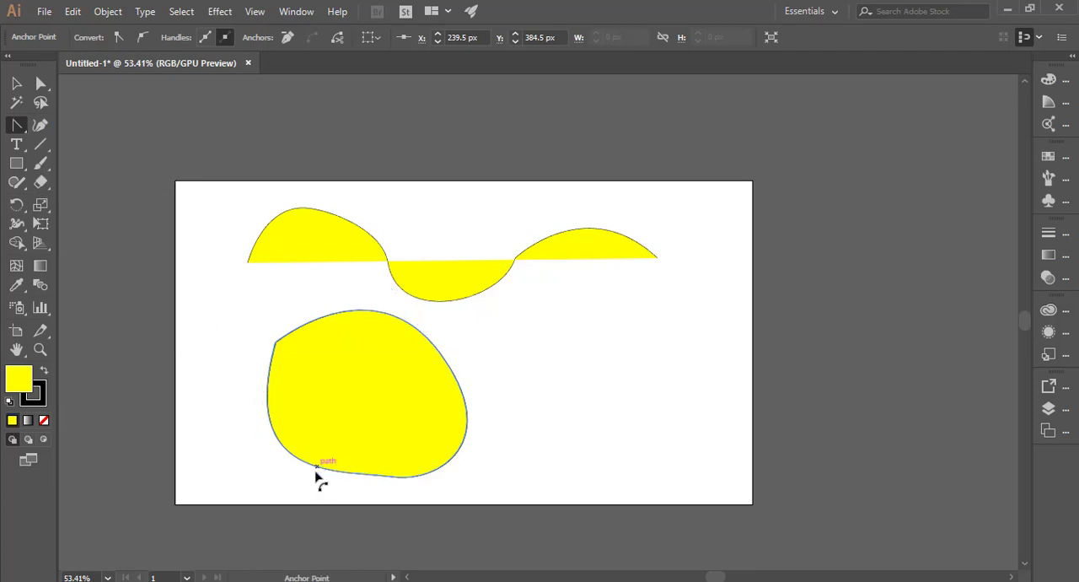
pyautogui.moveTo(319, 475)
pyautogui.mouseDown()
pyautogui.moveTo(309, 487)
pyautogui.moveTo(319, 492)
pyautogui.moveTo(316, 479)
pyautogui.mouseUp()
pyautogui.moveTo(392, 477)
pyautogui.mouseDown()
pyautogui.moveTo(397, 486)
pyautogui.moveTo(374, 483)
pyautogui.moveTo(387, 482)
pyautogui.moveTo(393, 425)
pyautogui.moveTo(379, 484)
pyautogui.mouseUp()
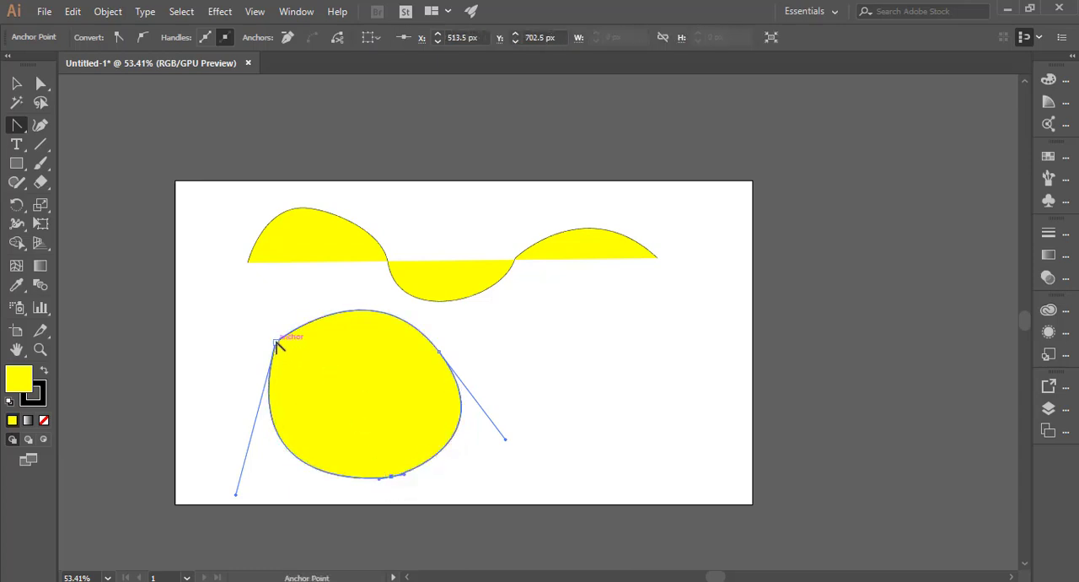
pyautogui.moveTo(237, 497)
pyautogui.mouseDown()
pyautogui.moveTo(178, 453)
pyautogui.moveTo(222, 458)
pyautogui.moveTo(217, 506)
pyautogui.moveTo(217, 497)
pyautogui.mouseUp()
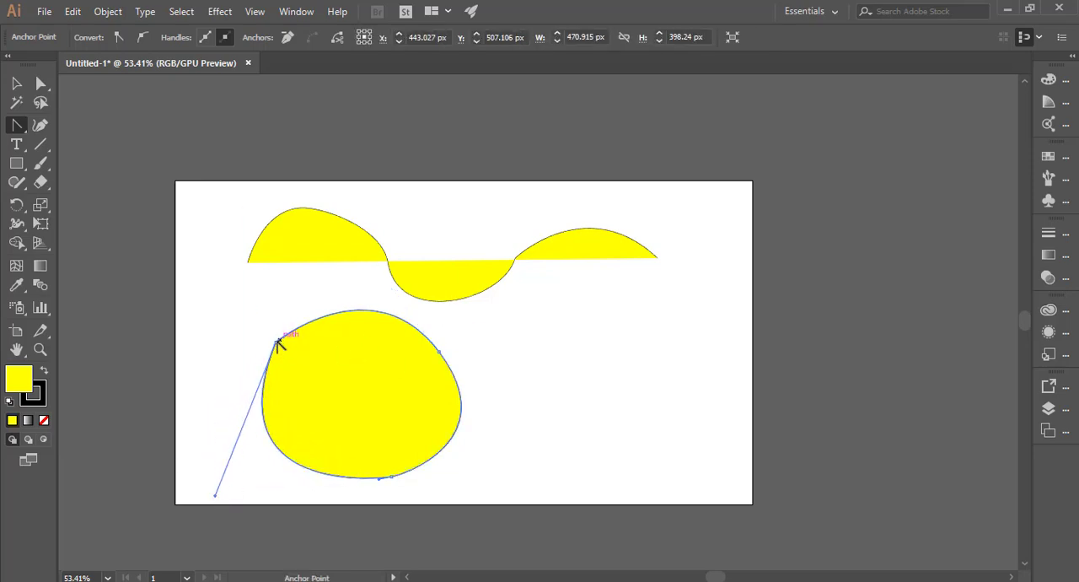
pyautogui.moveTo(279, 344); pyautogui.dragTo(293, 275)
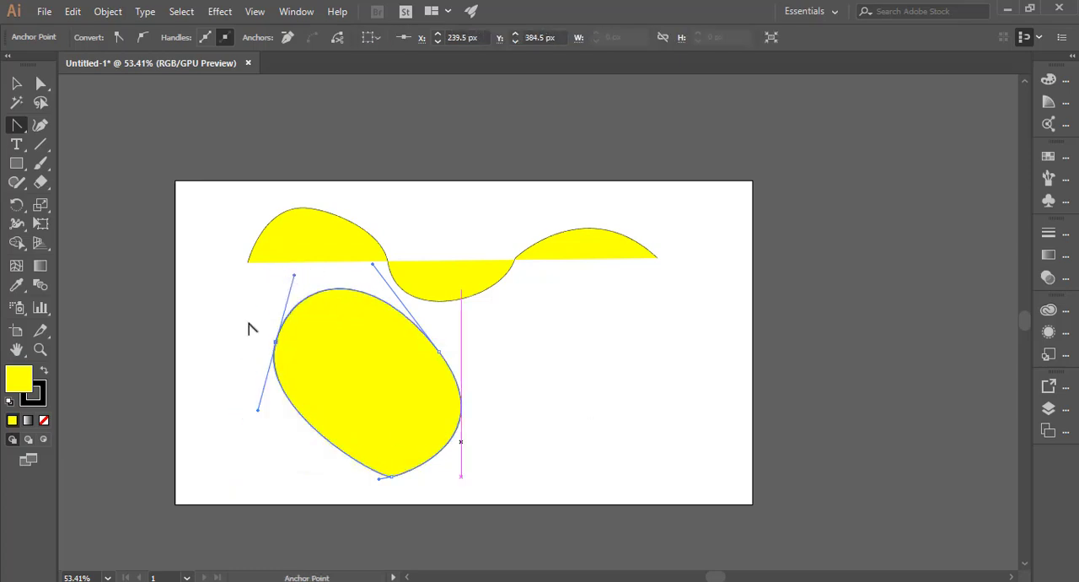
# Step: Move the curved shape to the right so it overlaps the wave's second crest
pyautogui.click(23, 84)
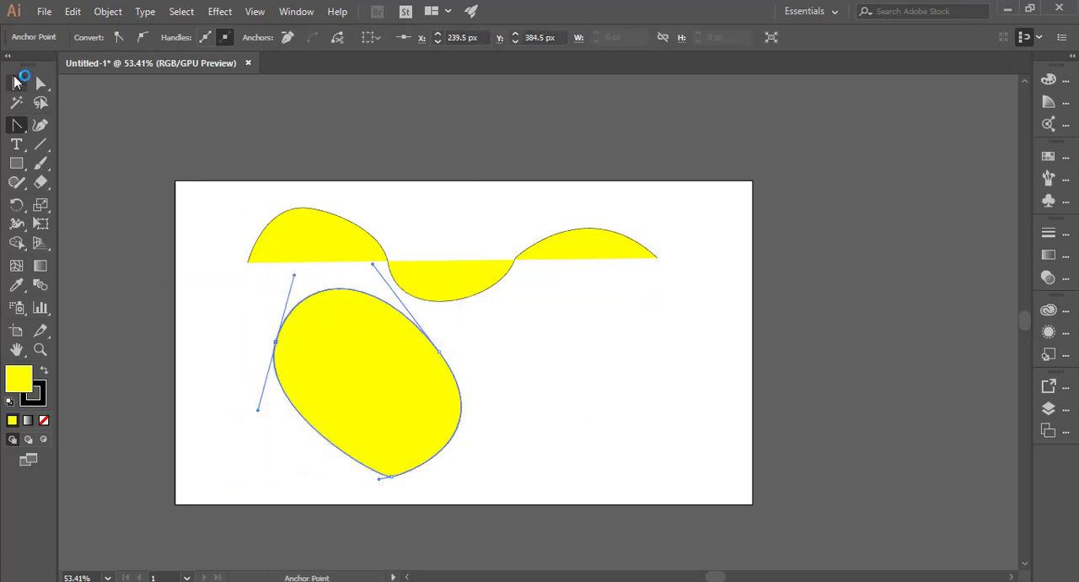
pyautogui.moveTo(359, 355); pyautogui.dragTo(642, 302)
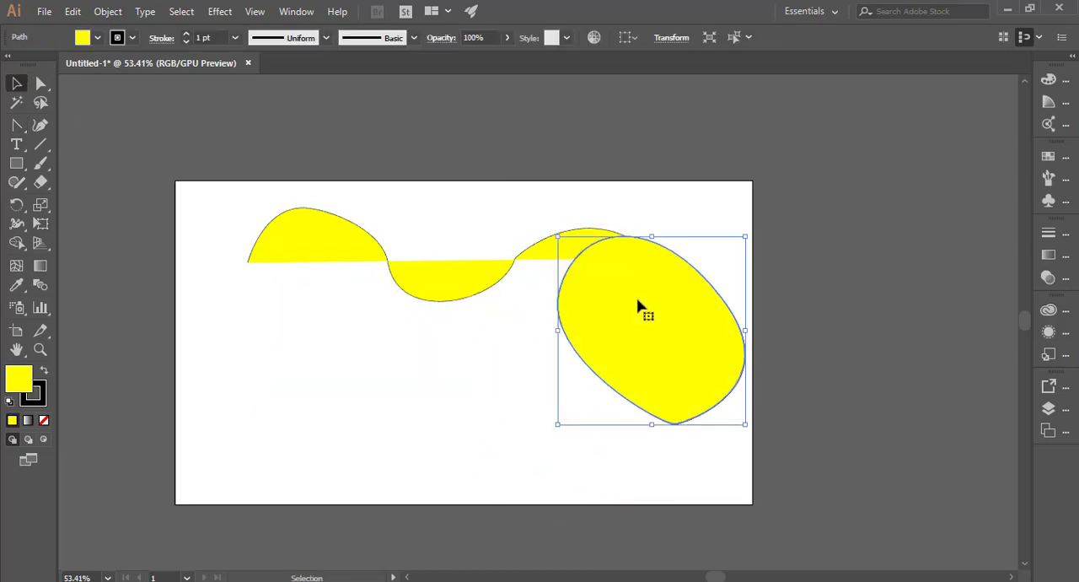
# Step: Draw a closed, nearly circular shape with the Curvature tool from four clicked points, then deselect it
pyautogui.click(40, 125)
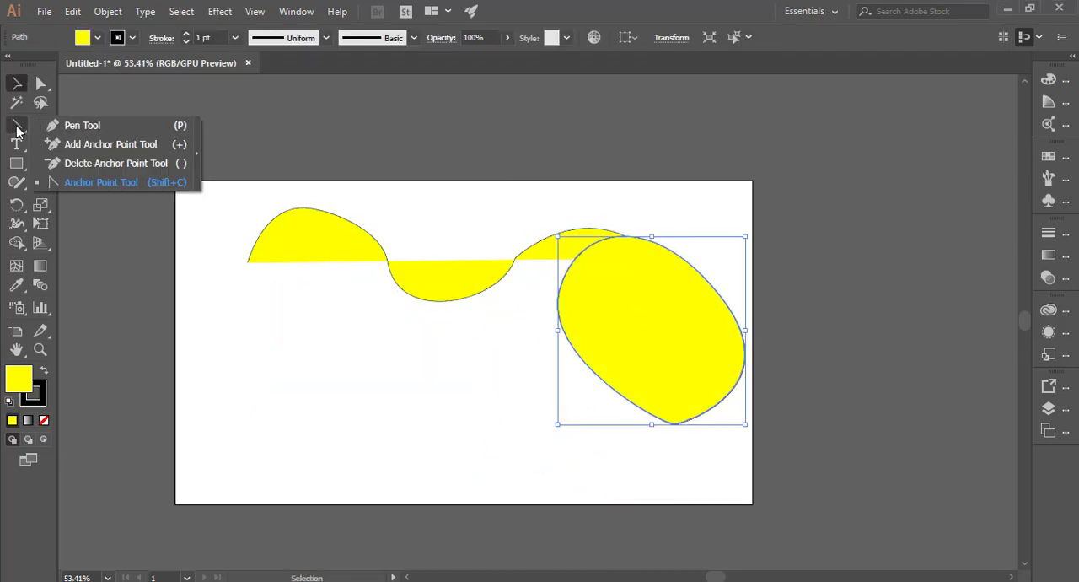
pyautogui.click(61, 124)
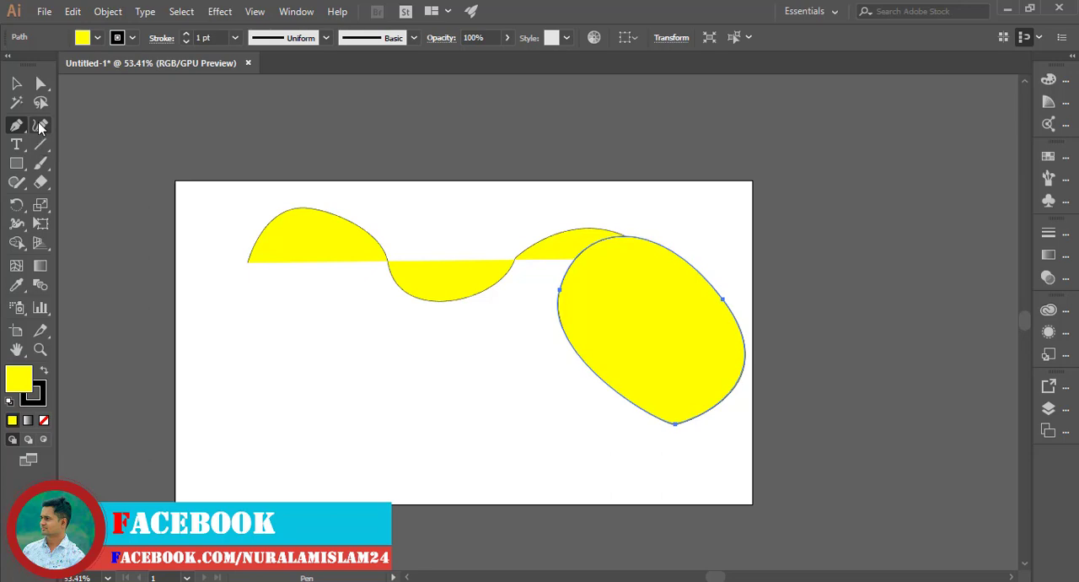
pyautogui.click(39, 126)
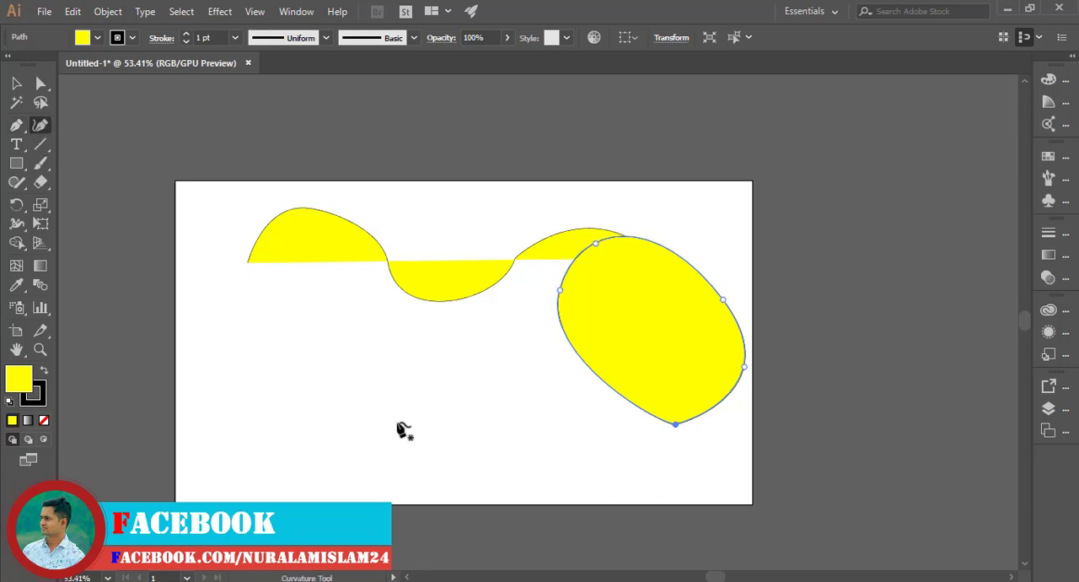
pyautogui.click(340, 323)
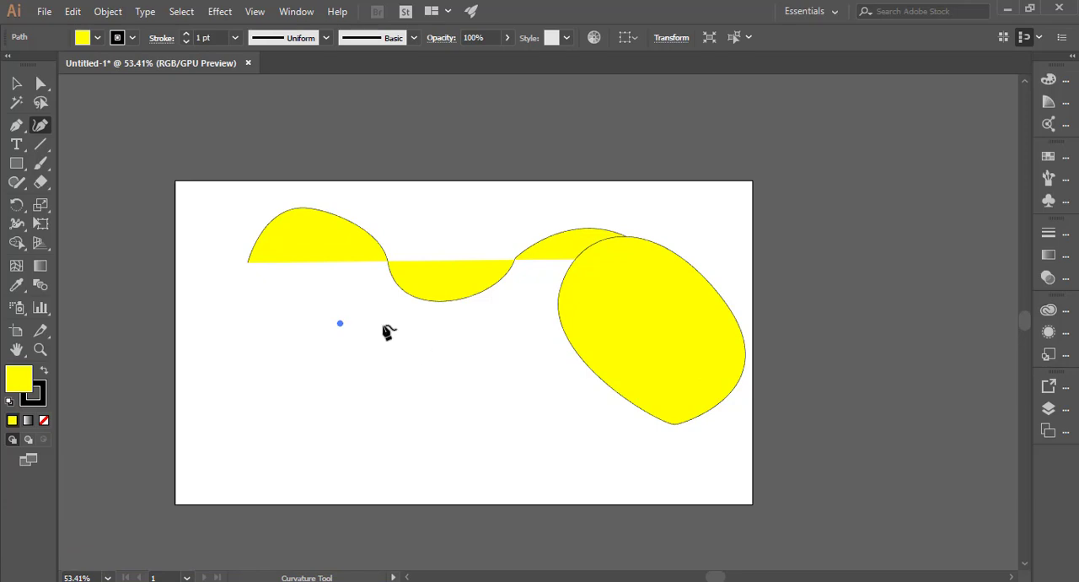
pyautogui.click(480, 339)
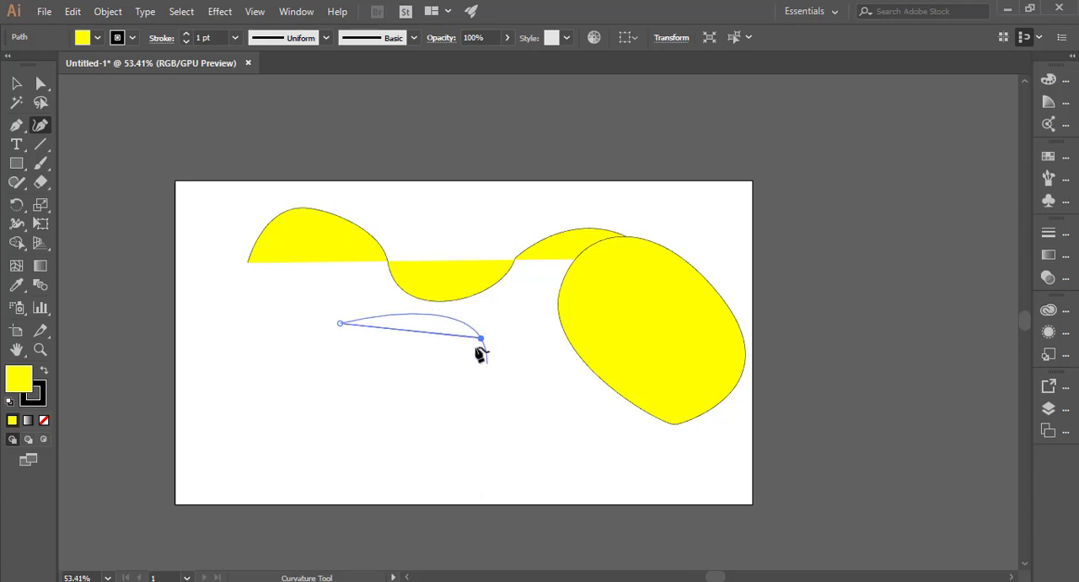
pyautogui.click(481, 464)
pyautogui.moveTo(464, 465); pyautogui.dragTo(481, 450)
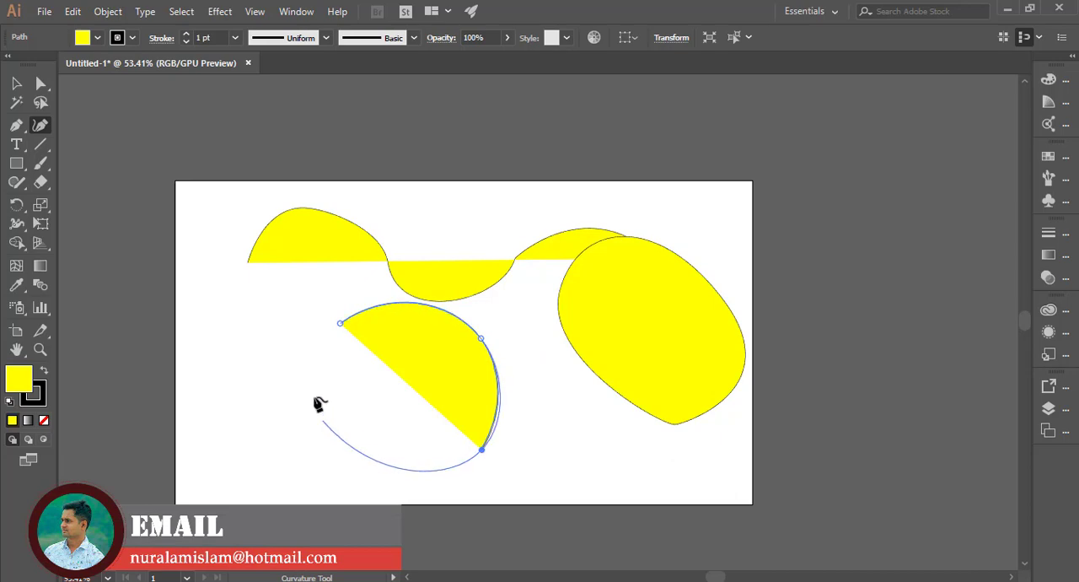
pyautogui.click(338, 458)
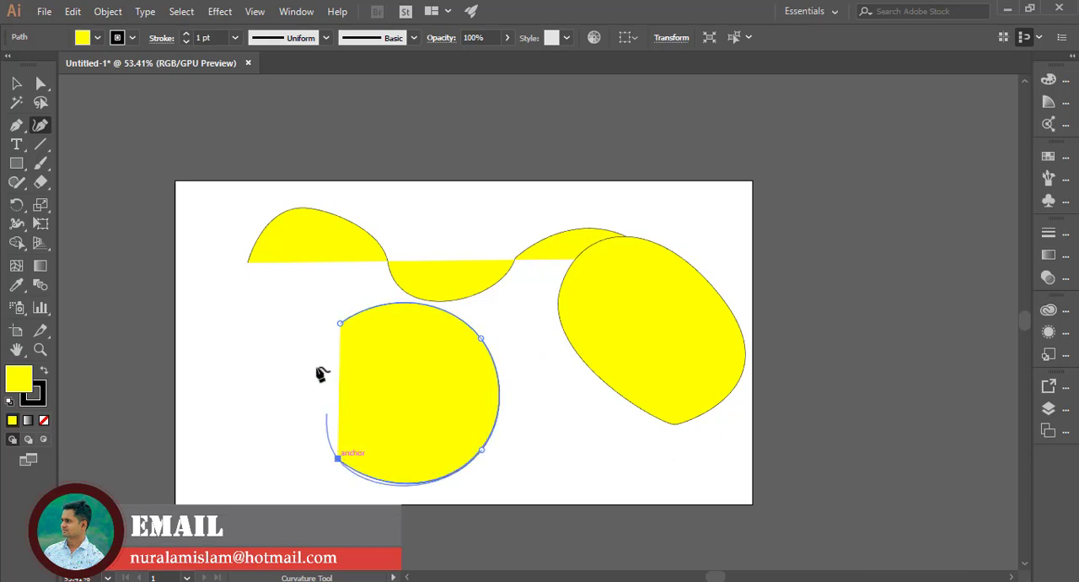
pyautogui.click(339, 325)
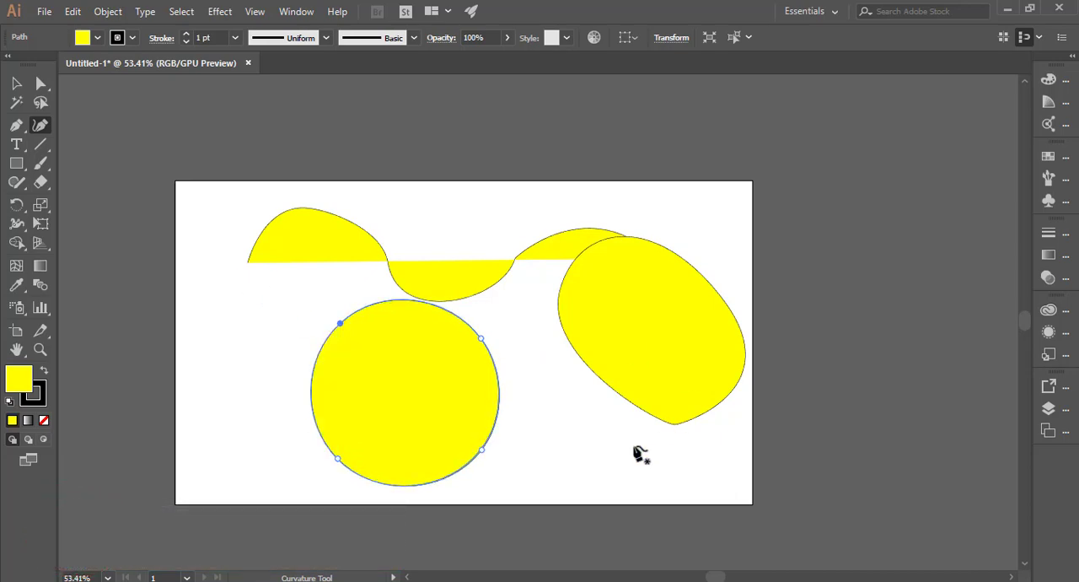
pyautogui.click(17, 84)
pyautogui.click(255, 337)
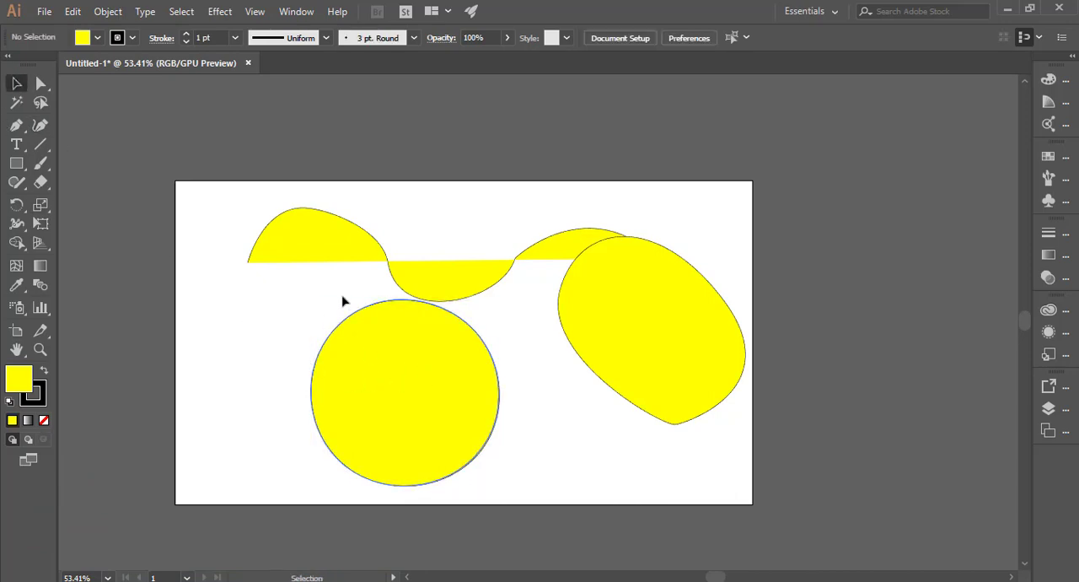
# Step: Move the circle up and to the right so it overlaps the wave's second crest and the curved shape
pyautogui.moveTo(419, 368); pyautogui.dragTo(635, 250)
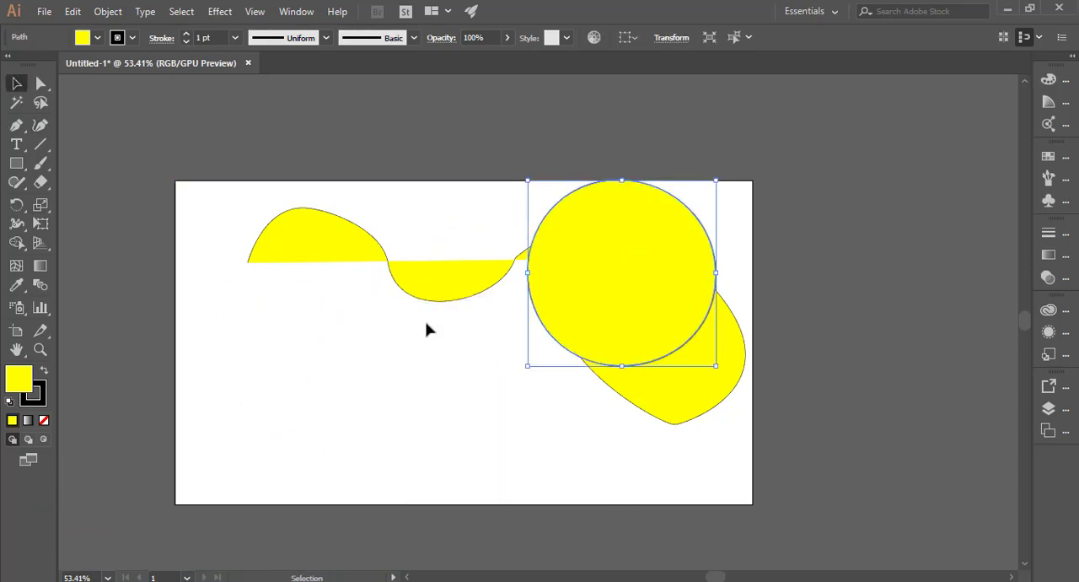
# Step: Draw a closed egg-shaped path with the Curvature tool from four clicked points below the wave, closing on the start point
pyautogui.click(40, 125)
pyautogui.click(316, 327)
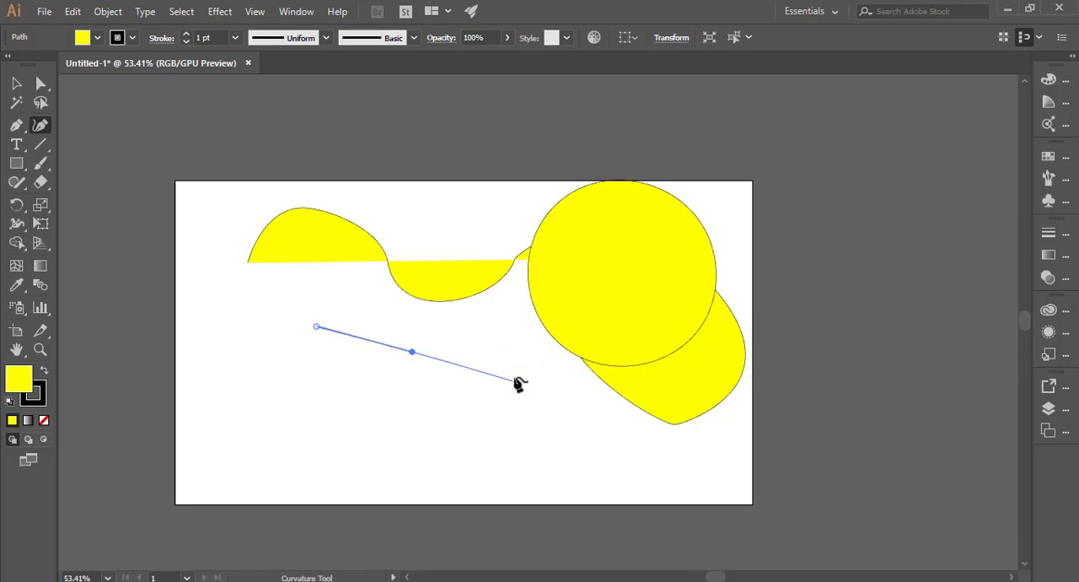
pyautogui.click(482, 413)
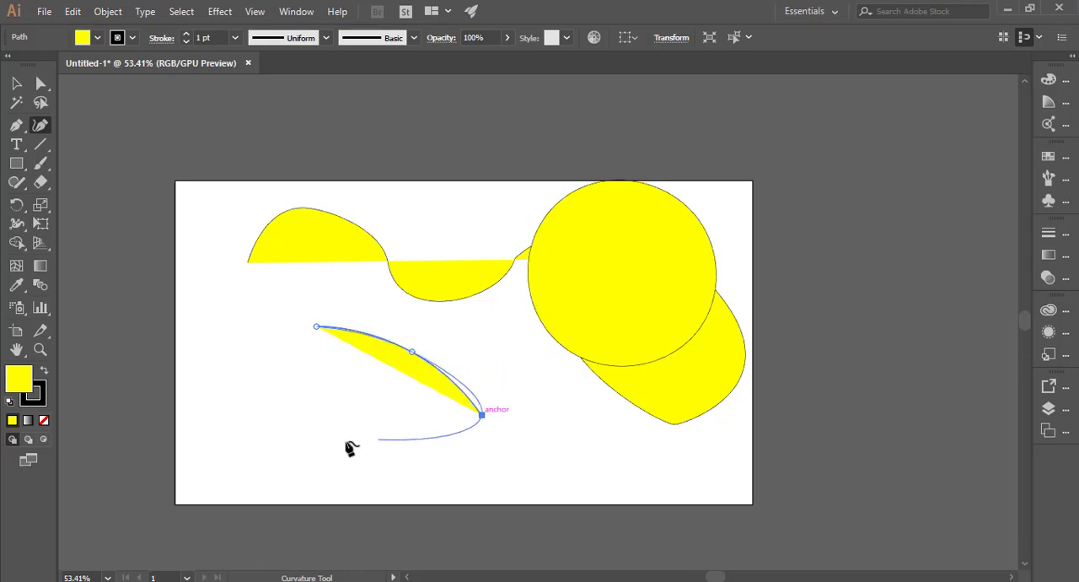
pyautogui.click(346, 440)
pyautogui.click(236, 382)
pyautogui.click(316, 327)
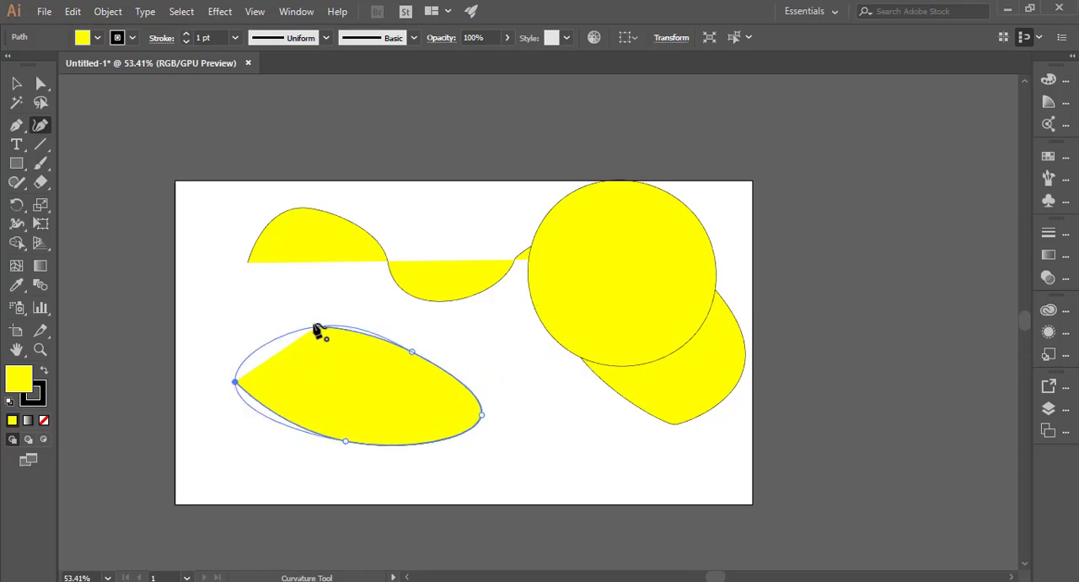
# Step: With the Direct Selection tool, deselect, then select the egg shape's top anchor and nudge it slightly
pyautogui.click(40, 83)
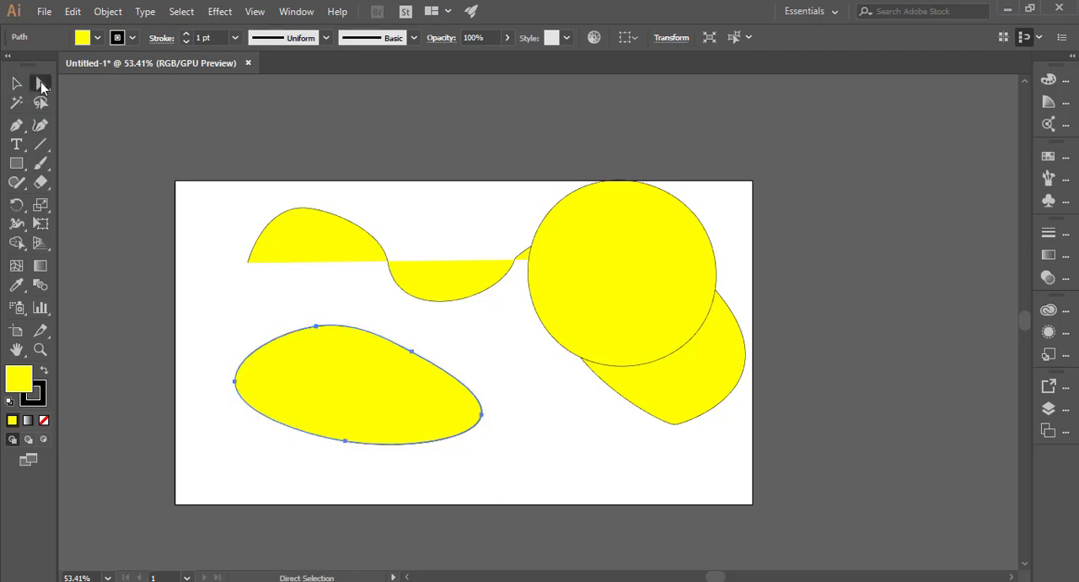
pyautogui.click(252, 251)
pyautogui.click(317, 330)
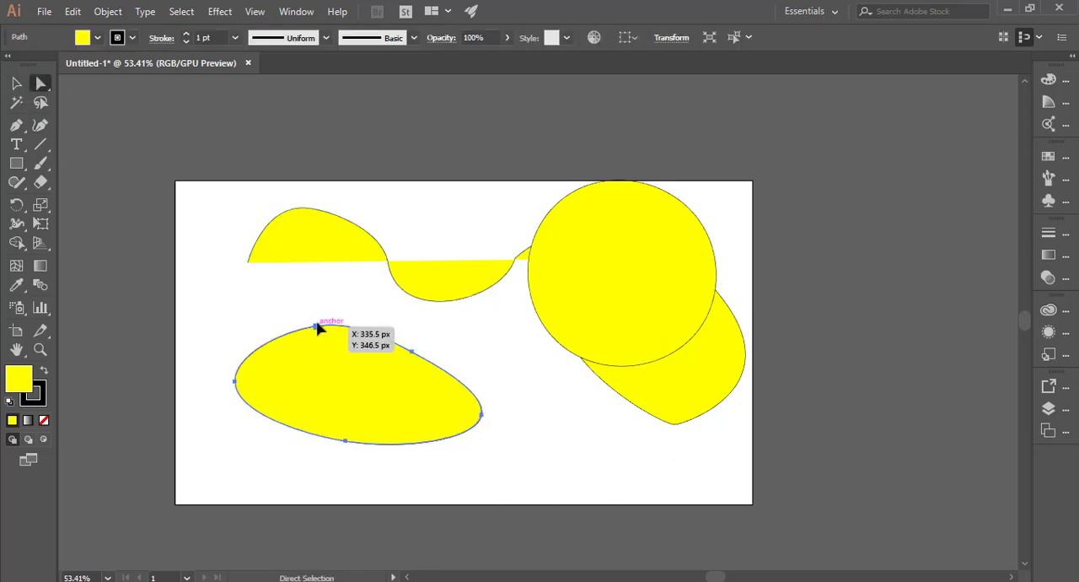
pyautogui.moveTo(317, 327); pyautogui.dragTo(321, 324)
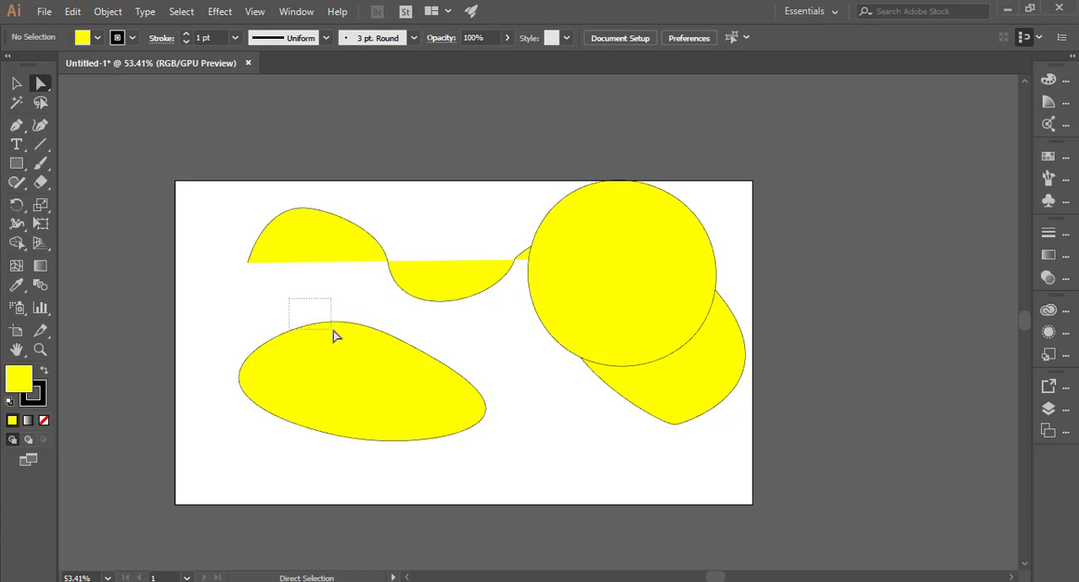